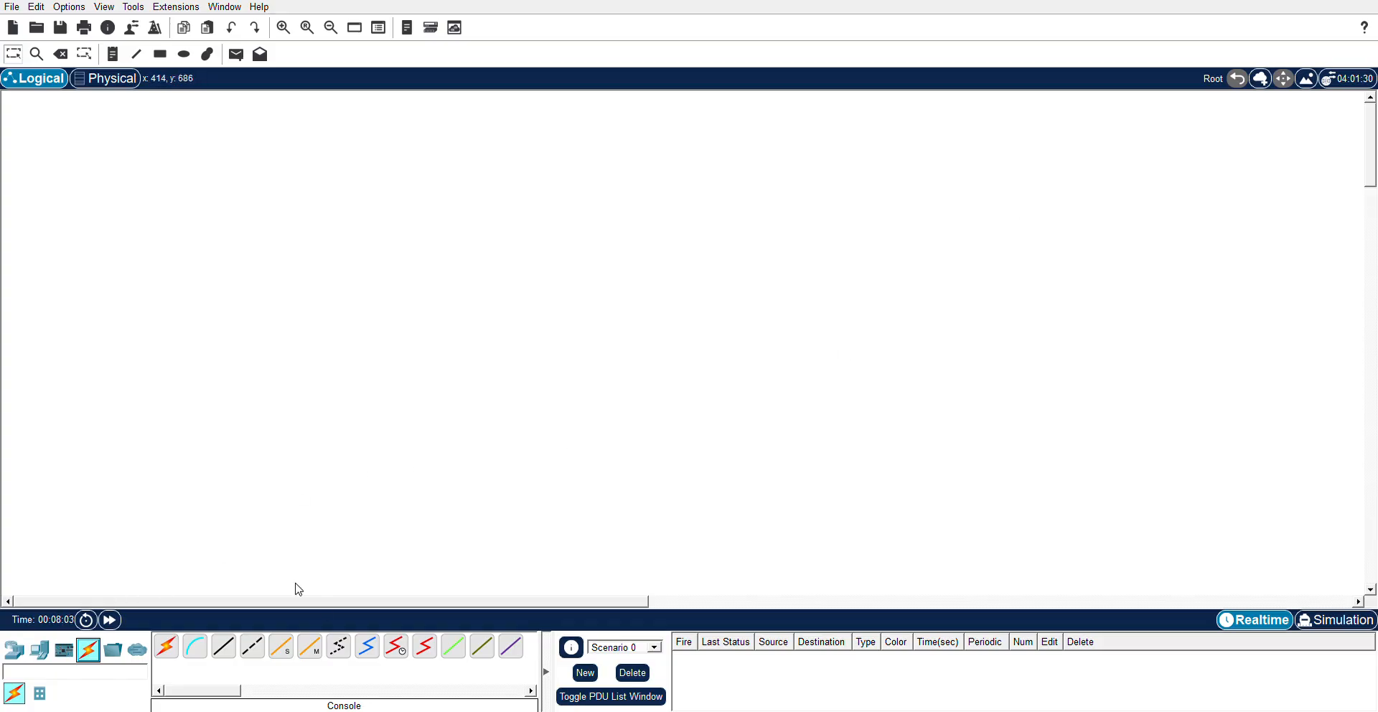
# - Show the router models in the Network Devices category
pyautogui.click(24, 653)
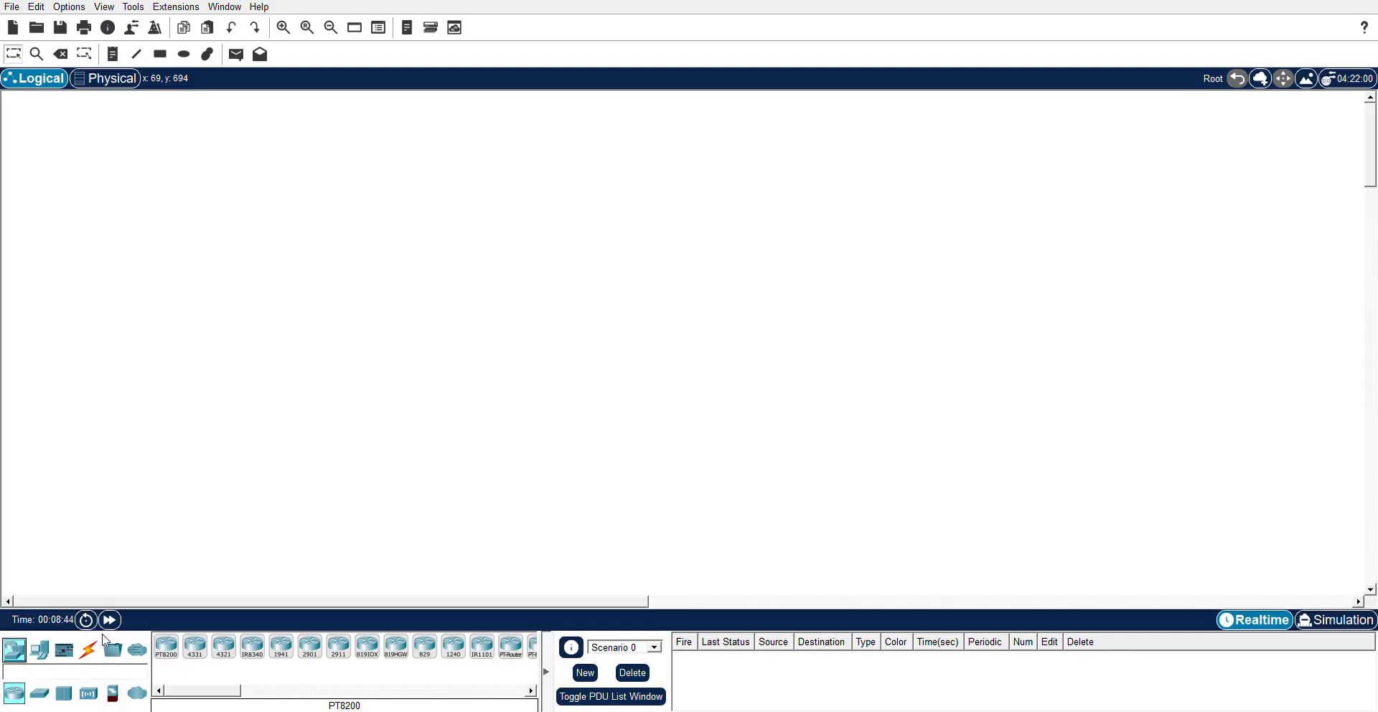
# - Browse End Devices and Components, then list the connection cable types
pyautogui.click(52, 646)
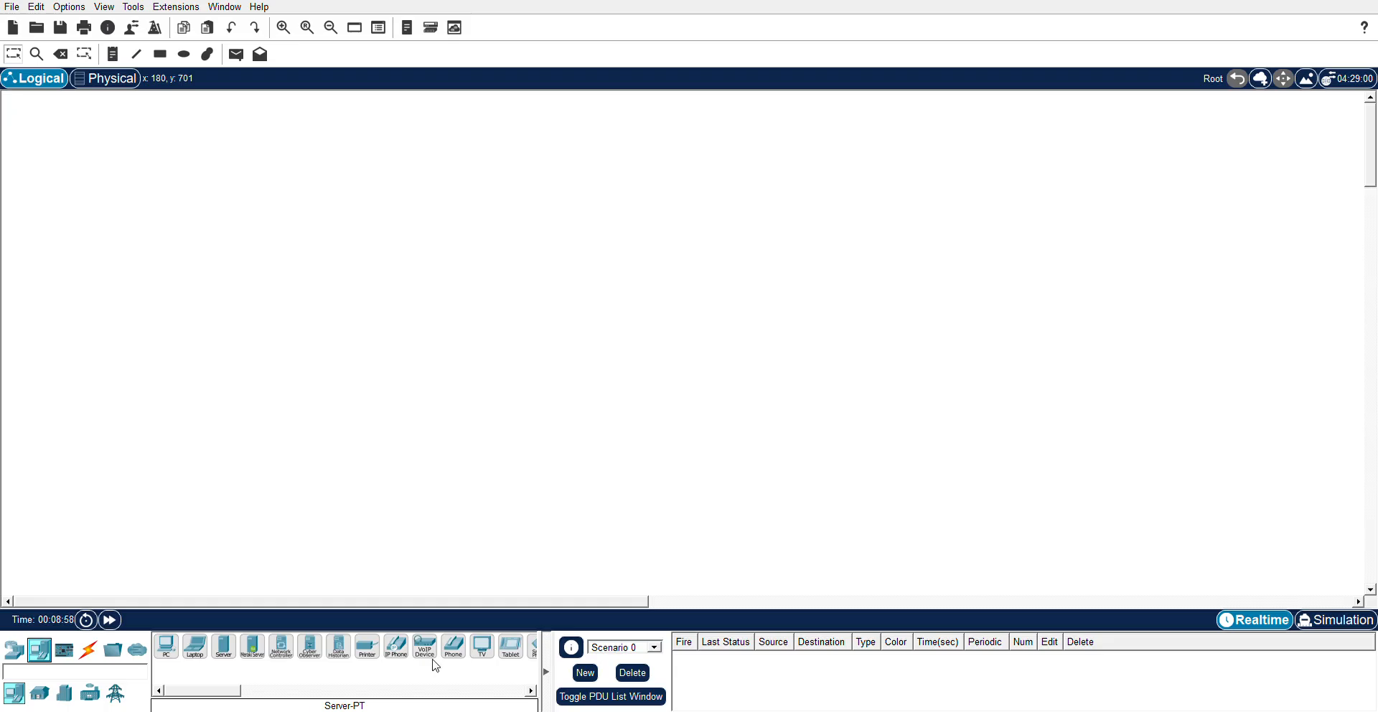
pyautogui.click(72, 654)
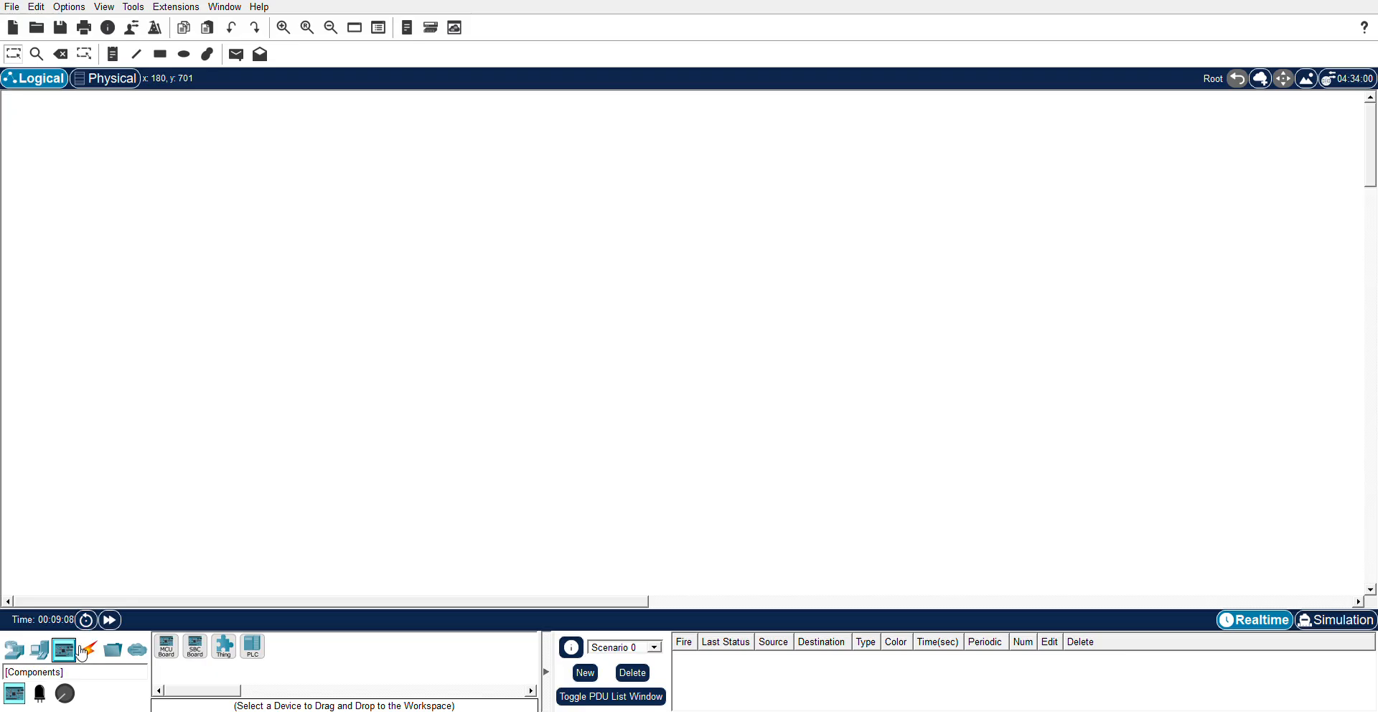
pyautogui.click(84, 651)
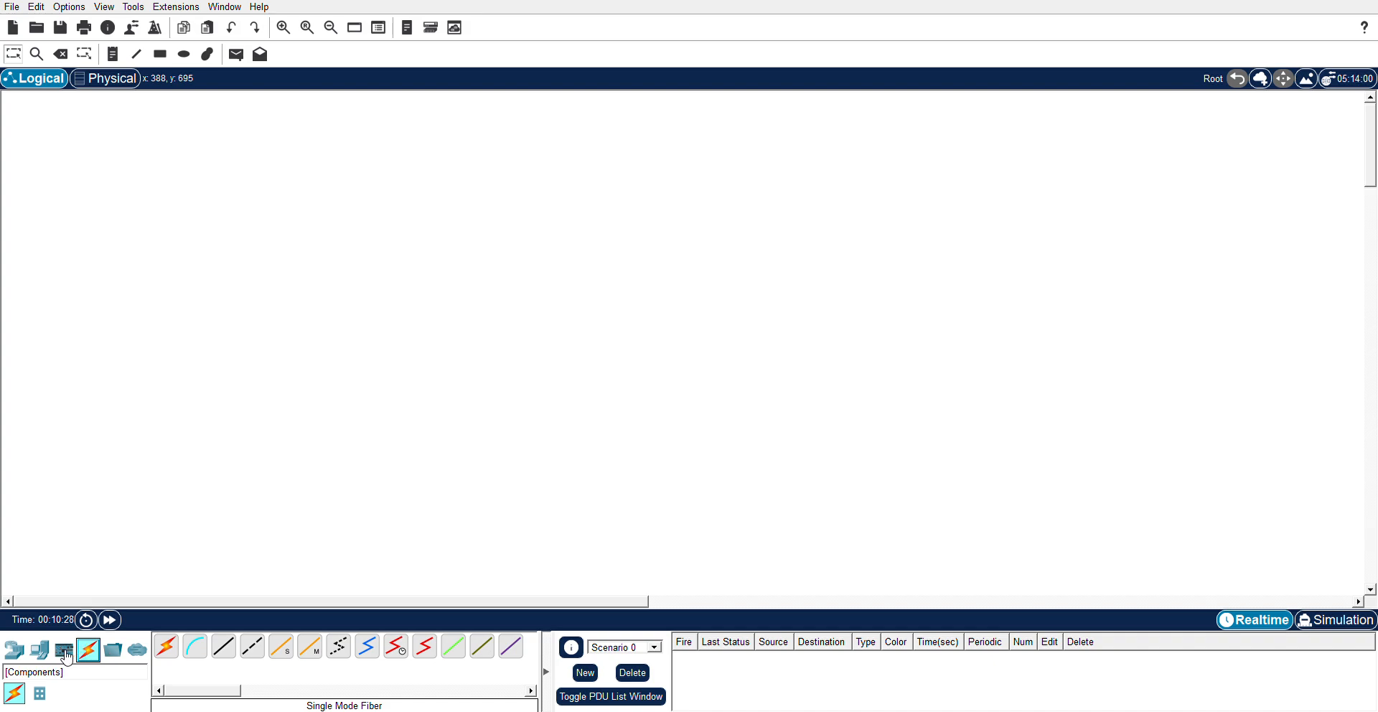
# - Place Laptop0–Laptop3 at the left, lower left, top middle and lower middle of the workspace
pyautogui.click(40, 659)
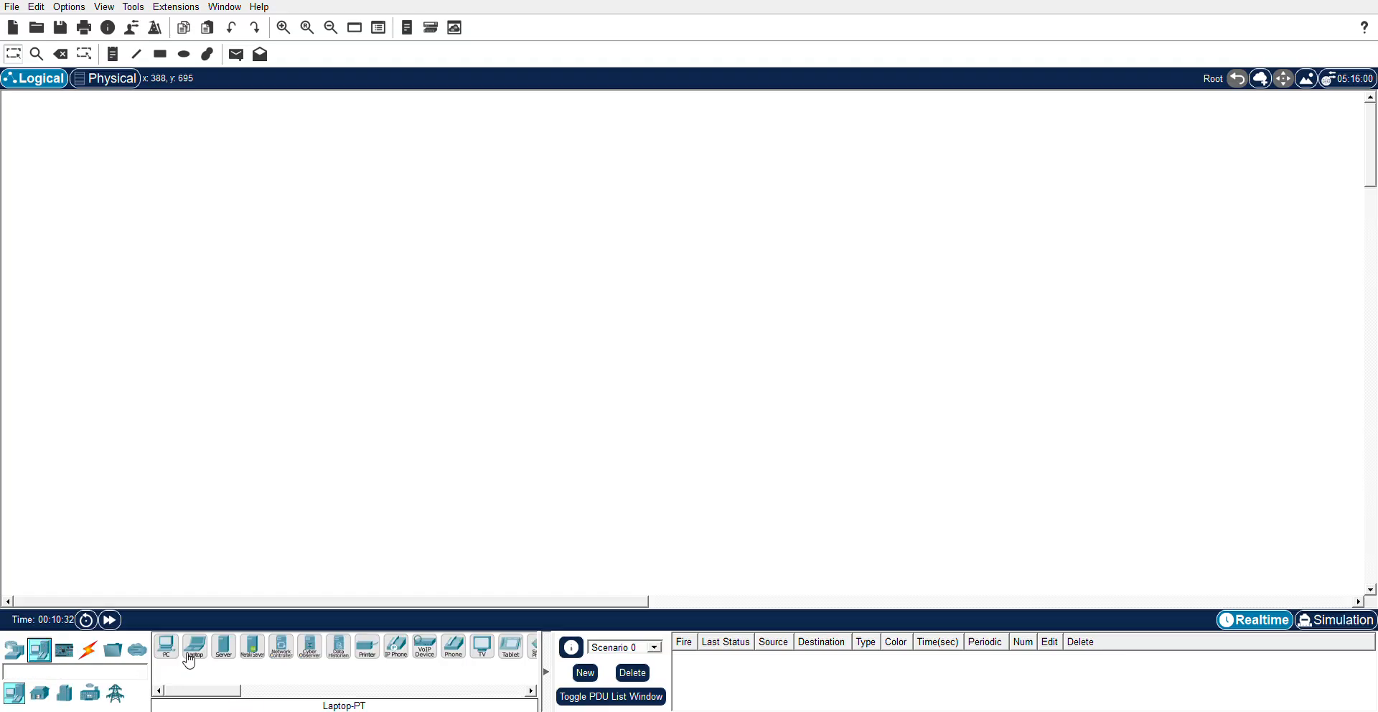
pyautogui.click(195, 647)
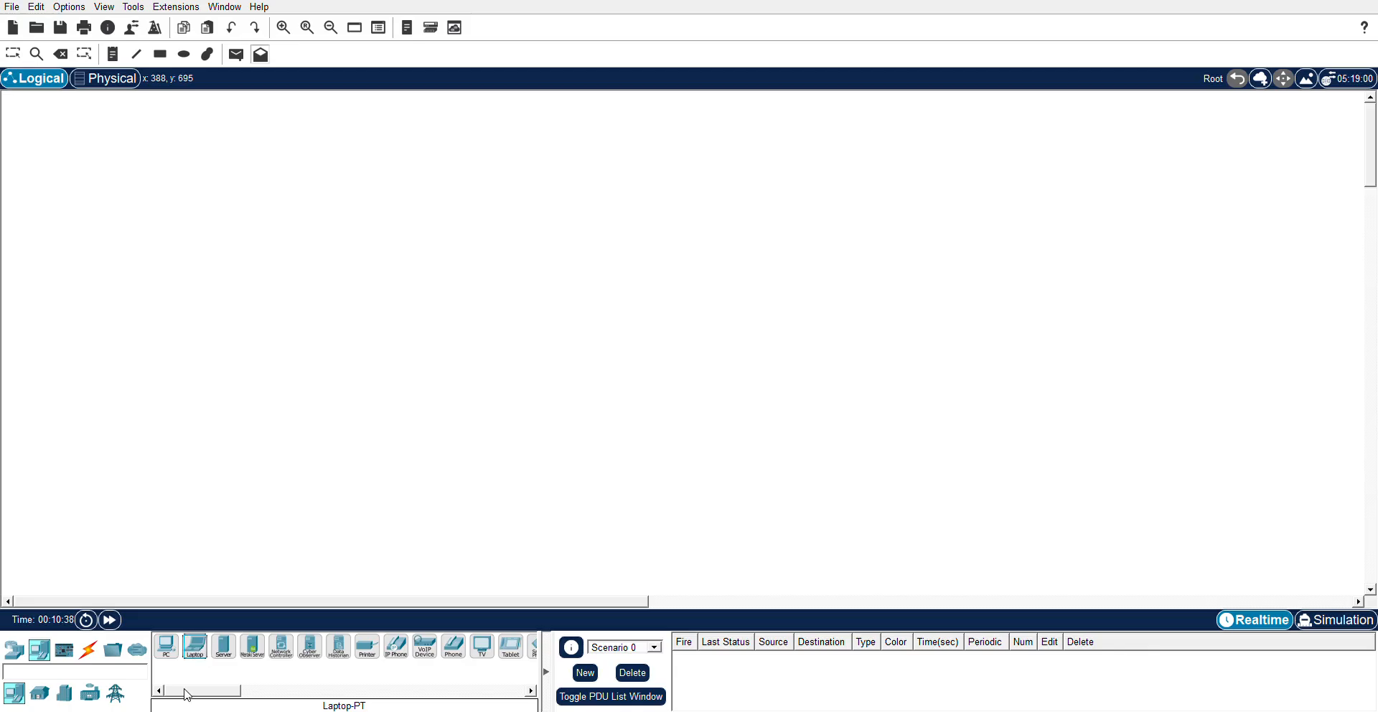
pyautogui.click(259, 310)
pyautogui.click(260, 310)
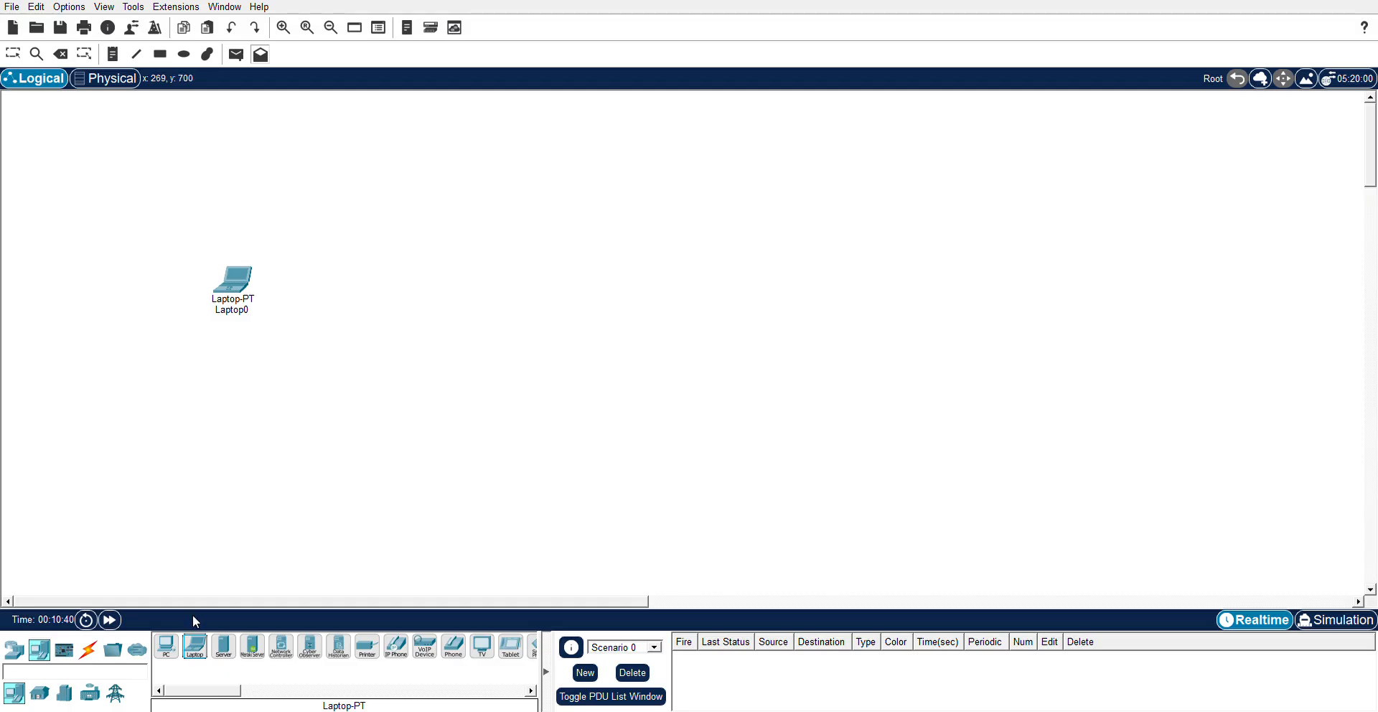
pyautogui.moveTo(201, 656); pyautogui.dragTo(277, 469)
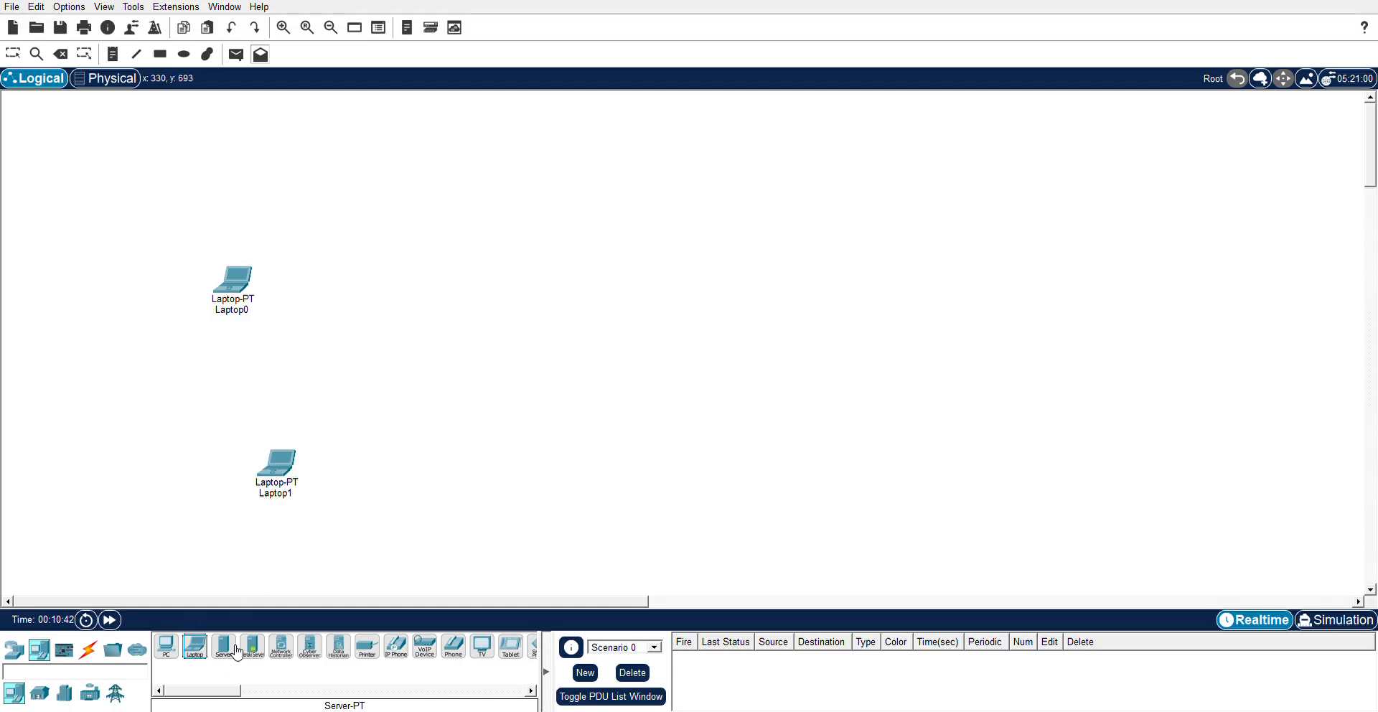
pyautogui.moveTo(197, 660); pyautogui.dragTo(688, 269)
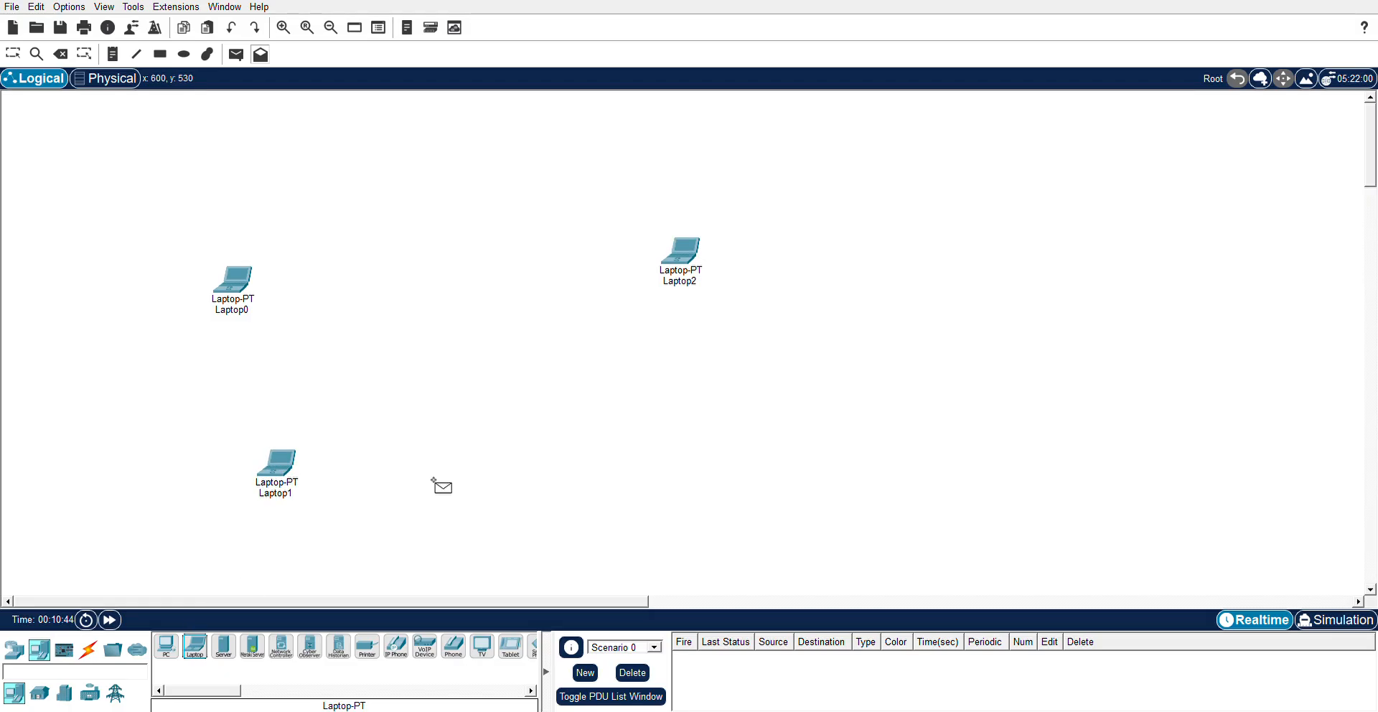
pyautogui.moveTo(202, 657); pyautogui.dragTo(693, 439)
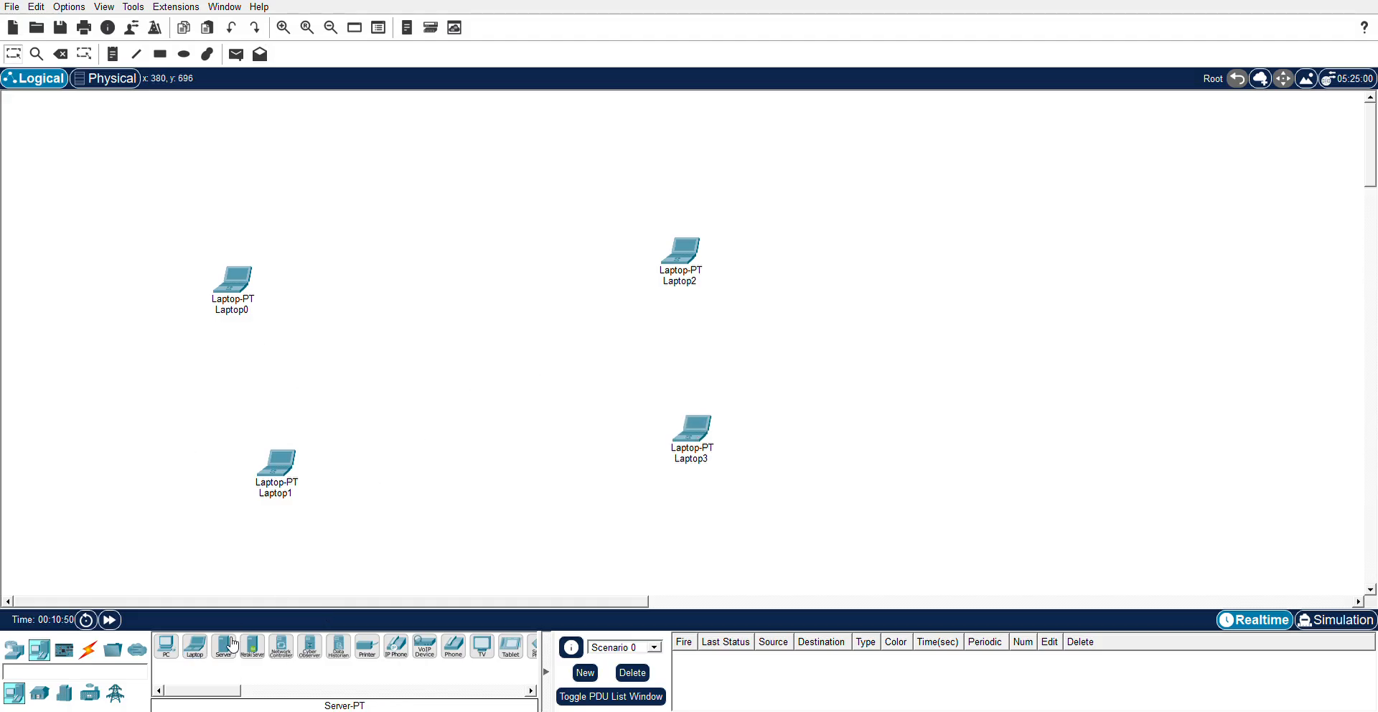
# - Place a WRT300N wireless router in the centre of the workspace
pyautogui.click(16, 651)
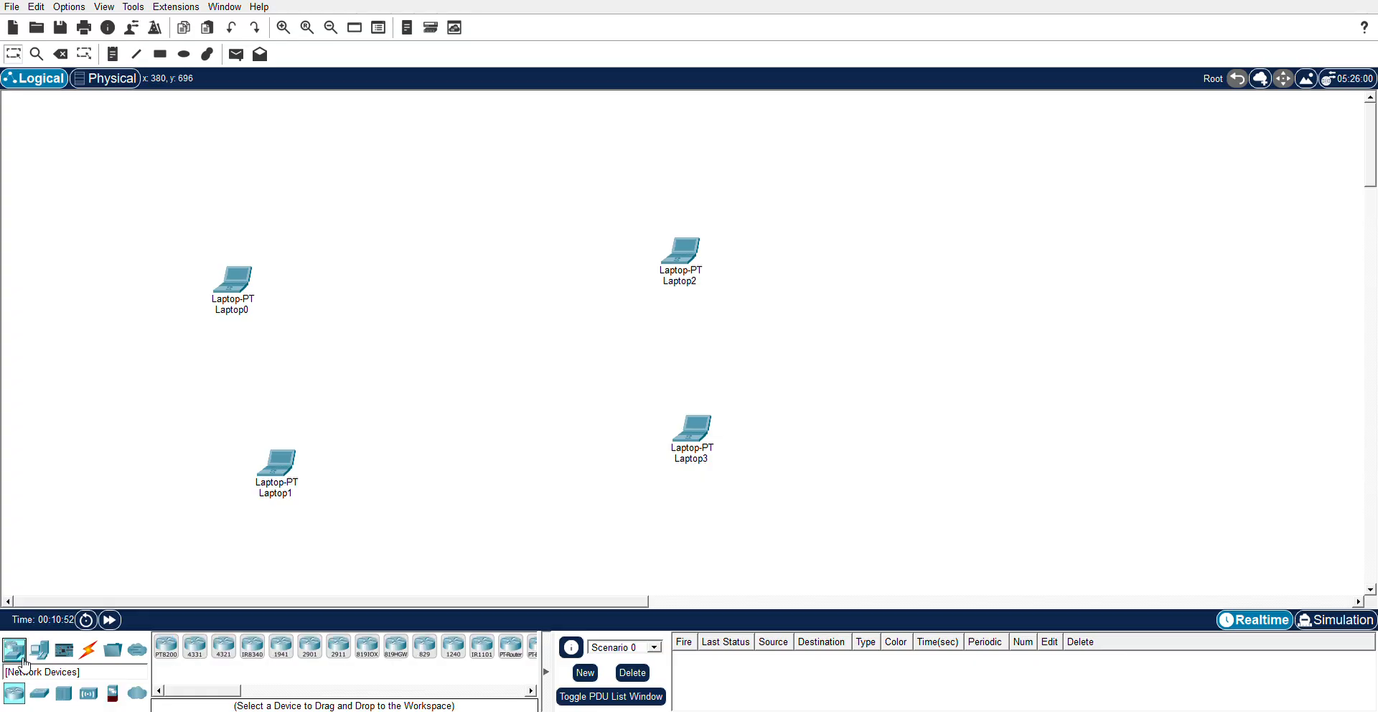
pyautogui.click(88, 693)
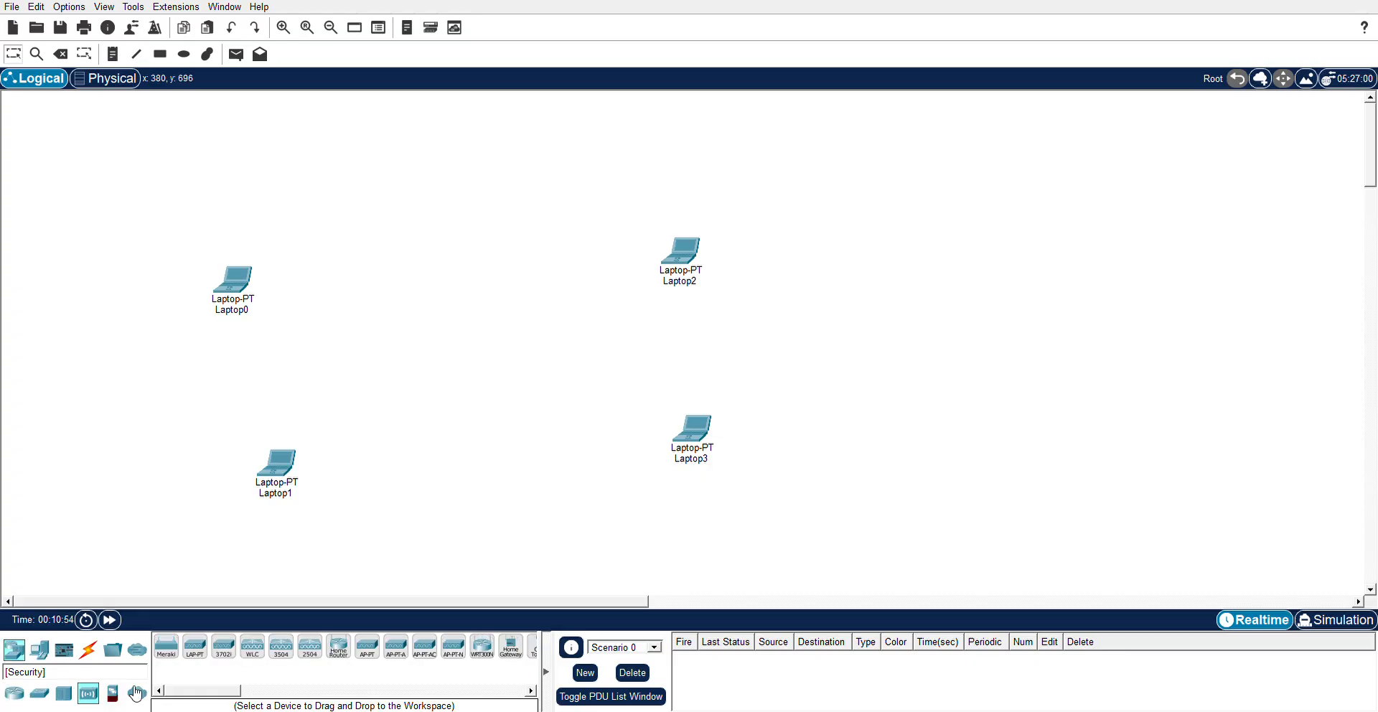
pyautogui.moveTo(212, 690); pyautogui.dragTo(228, 696)
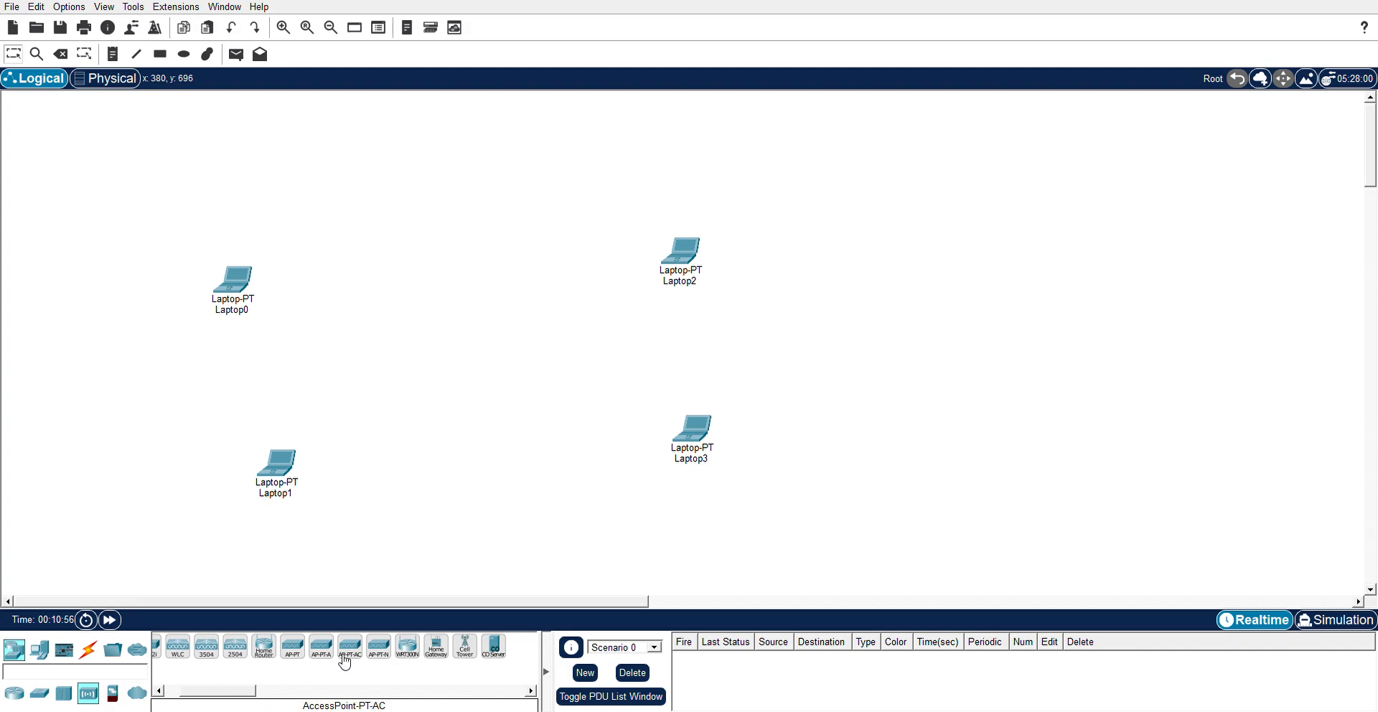
pyautogui.moveTo(405, 650); pyautogui.dragTo(434, 315)
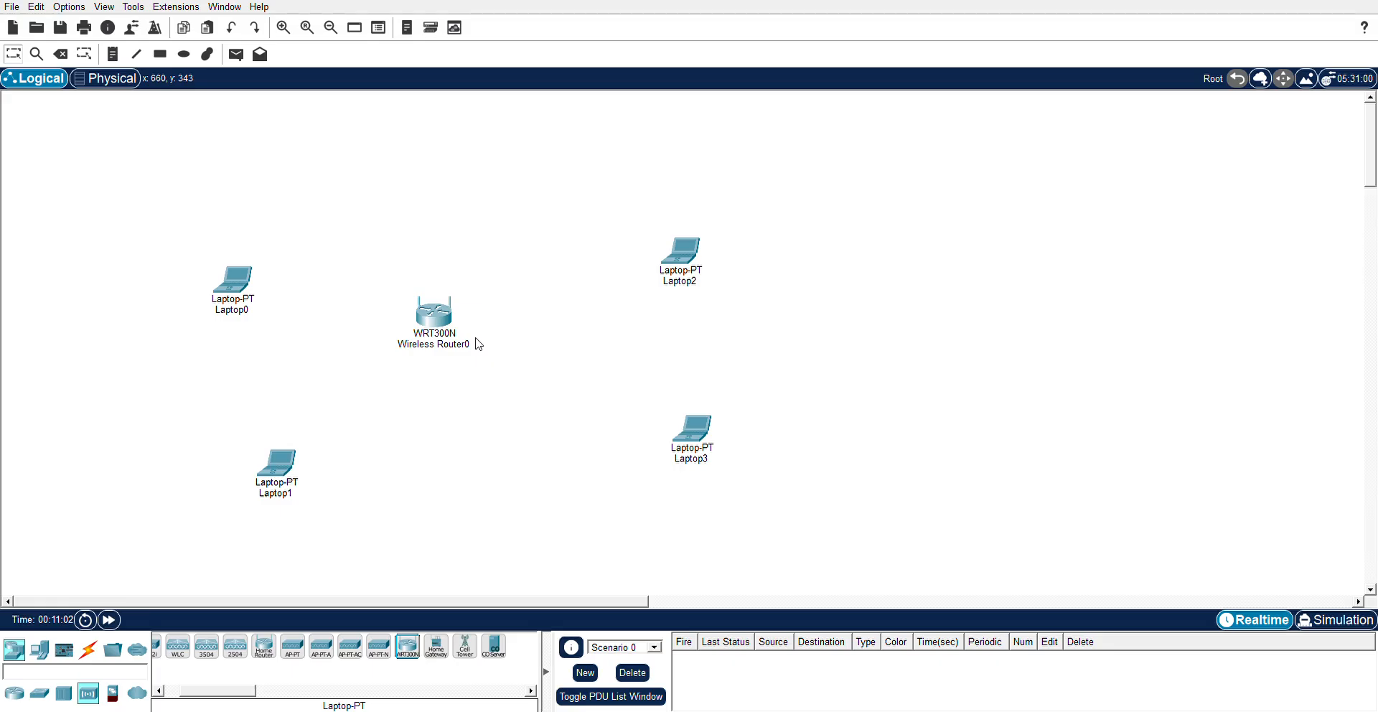
# - Cable Laptop0 and Laptop2 to Wireless Router0 with copper straight-through links
pyautogui.click(97, 650)
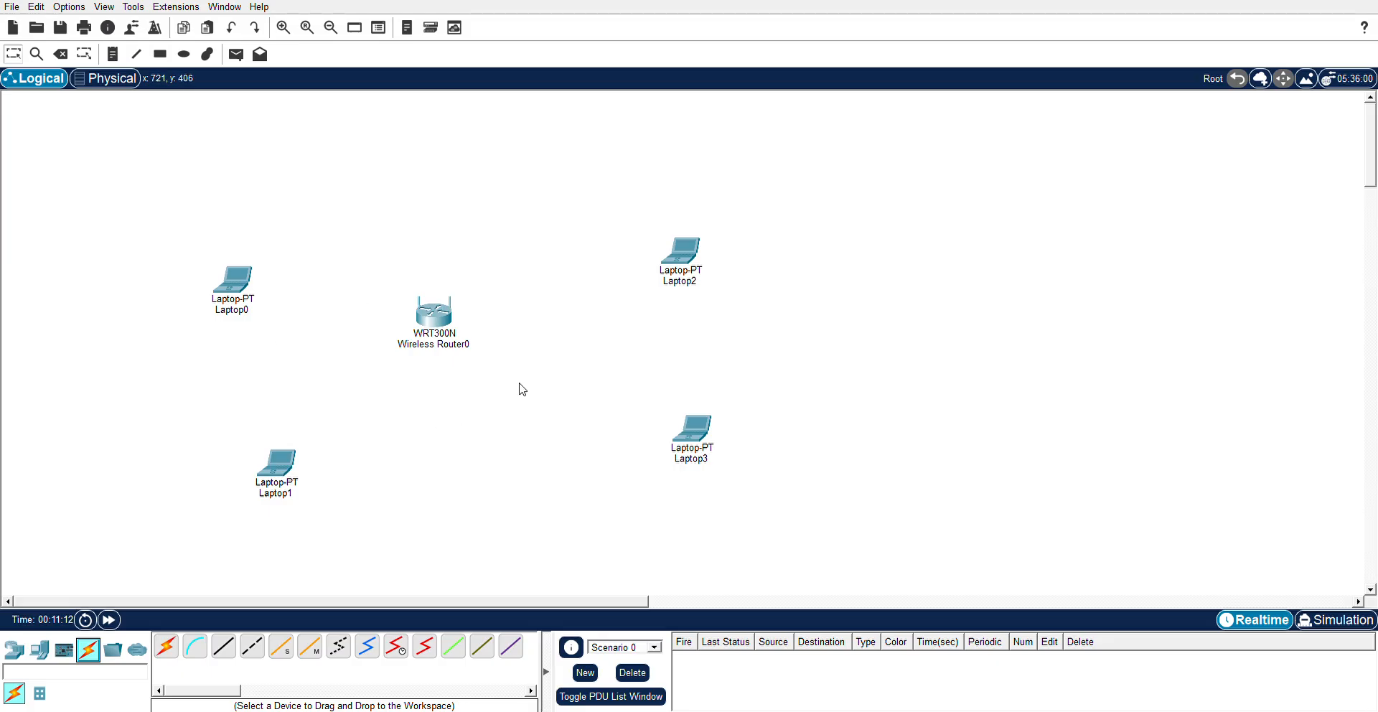
pyautogui.click(232, 653)
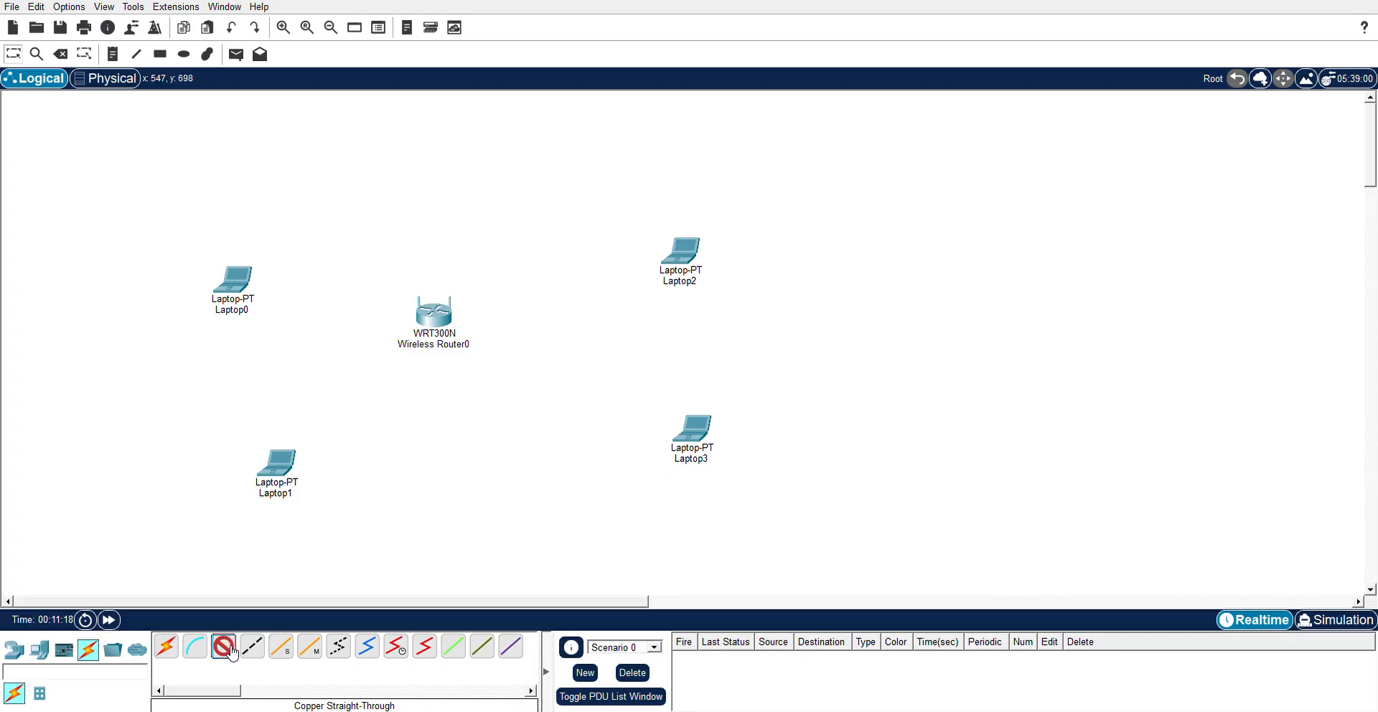
pyautogui.click(231, 273)
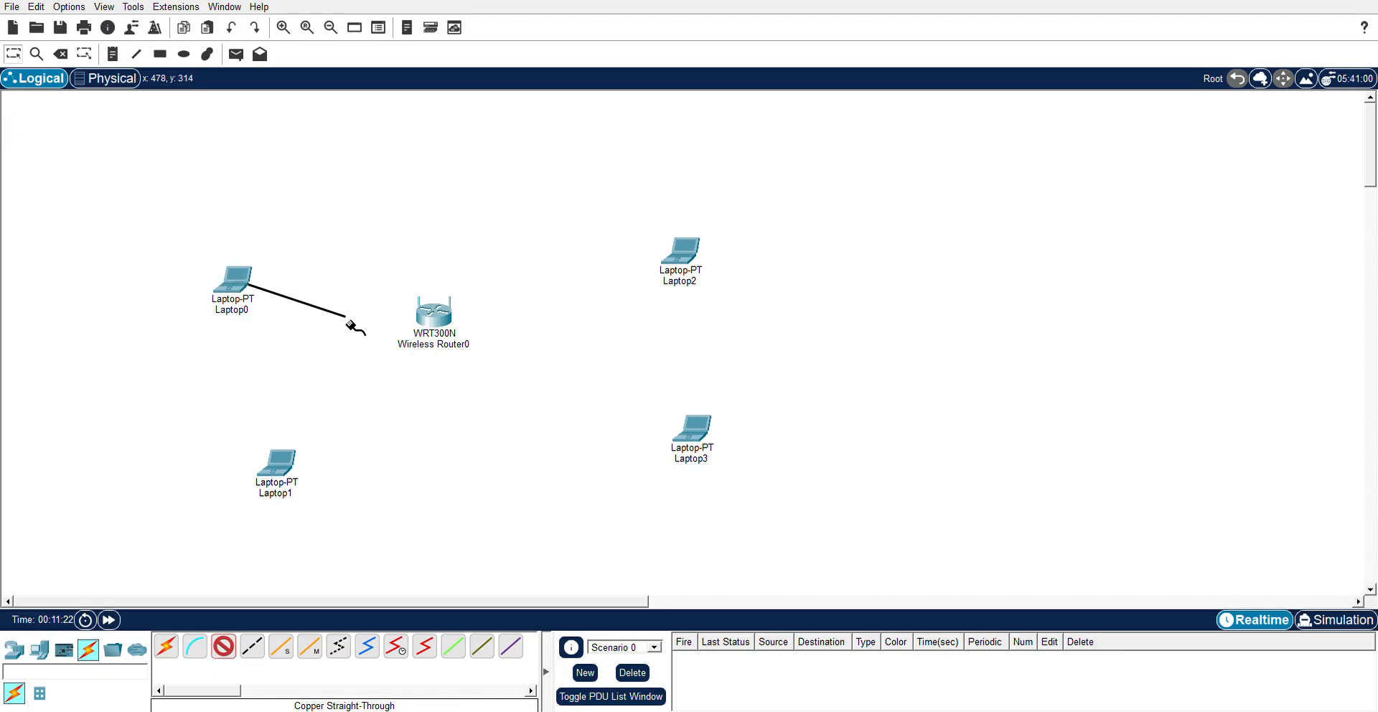
pyautogui.click(438, 320)
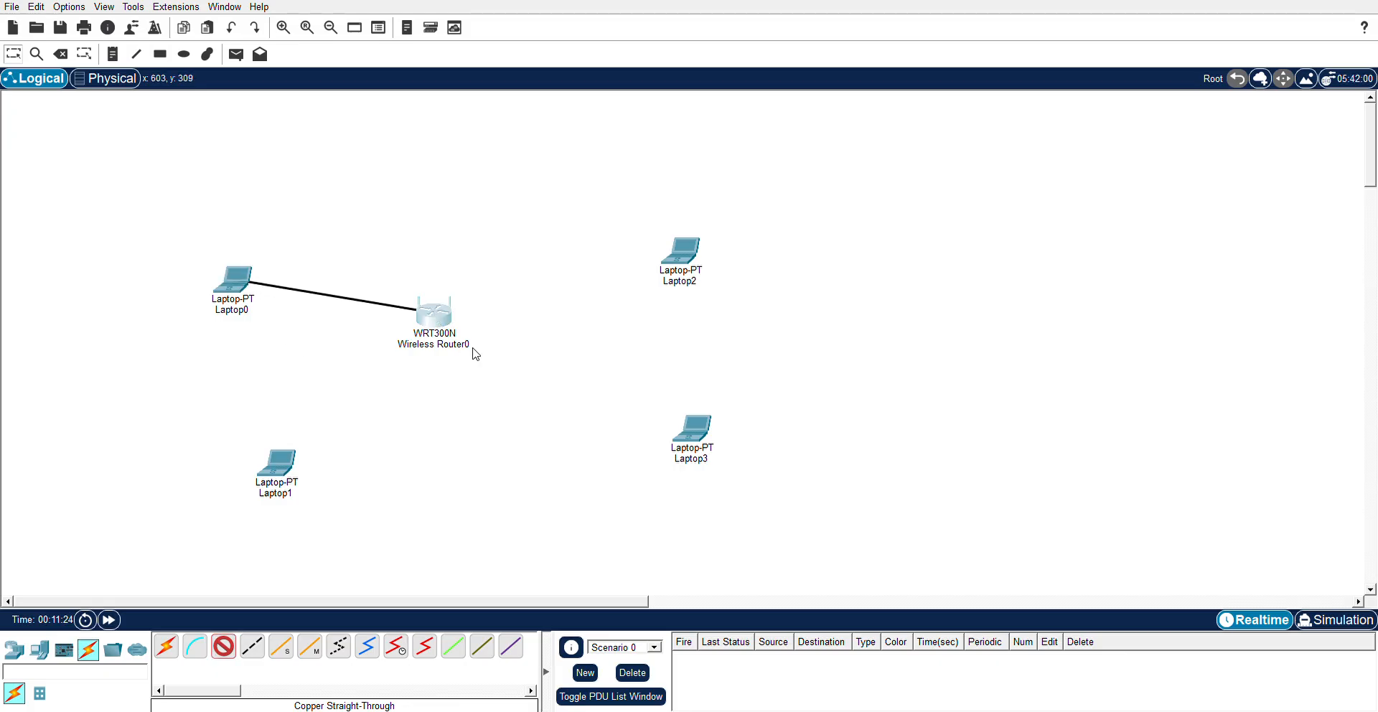
pyautogui.click(223, 646)
pyautogui.click(435, 323)
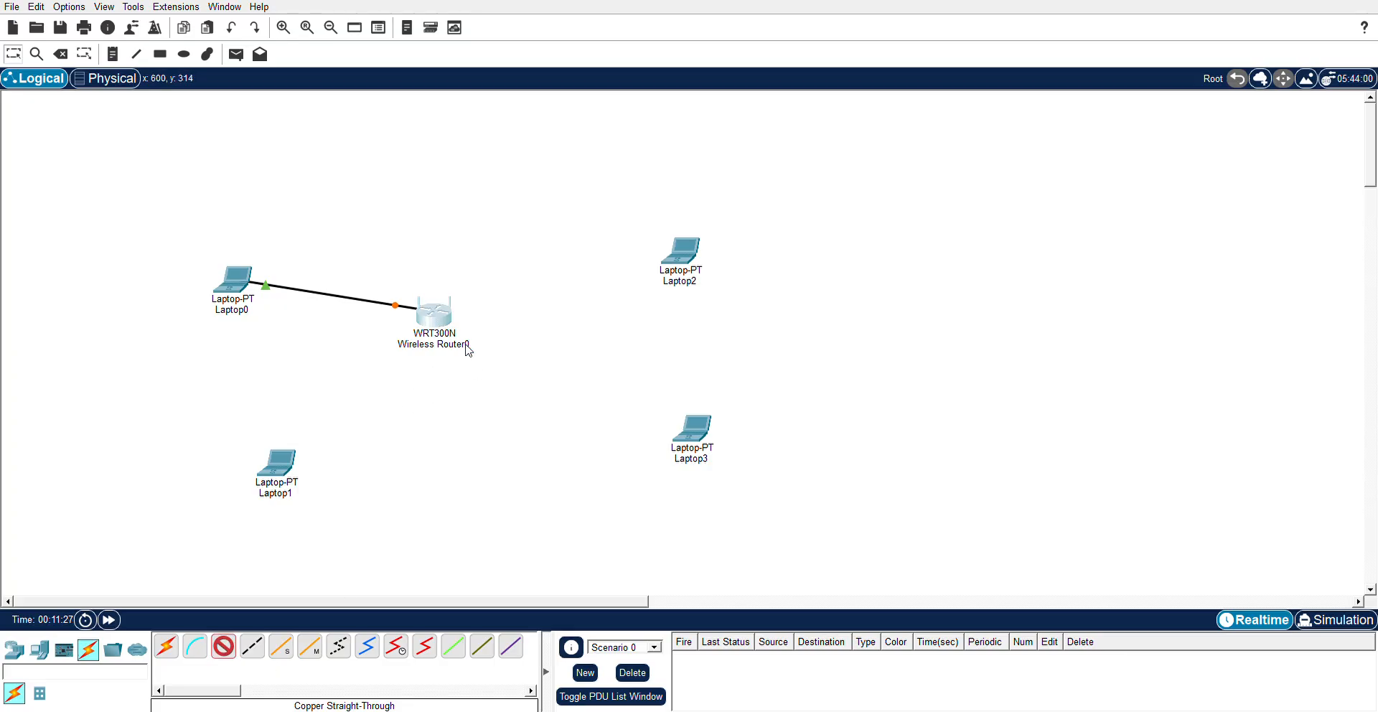
pyautogui.click(685, 259)
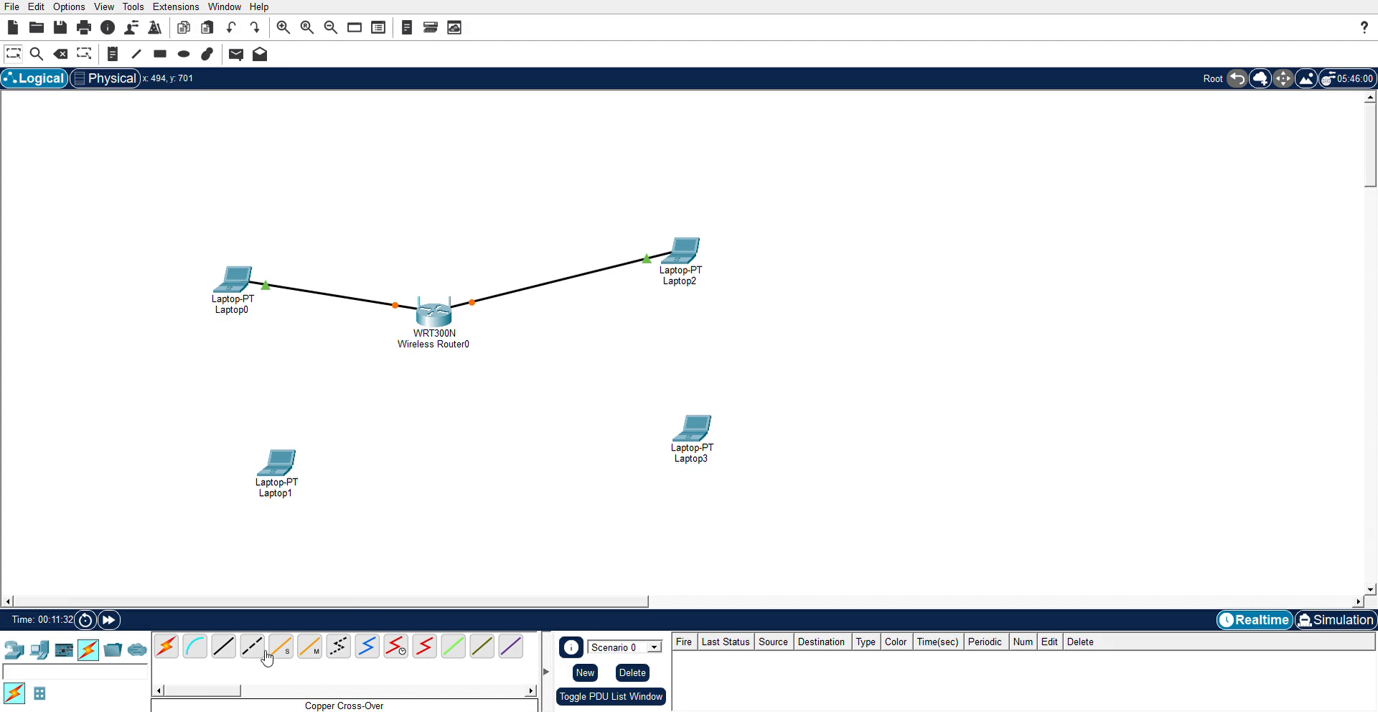
# - Cable Laptop1 and Laptop3 to Wireless Router0 with copper straight-through links
pyautogui.click(228, 655)
pyautogui.click(445, 313)
pyautogui.click(495, 338)
pyautogui.click(284, 468)
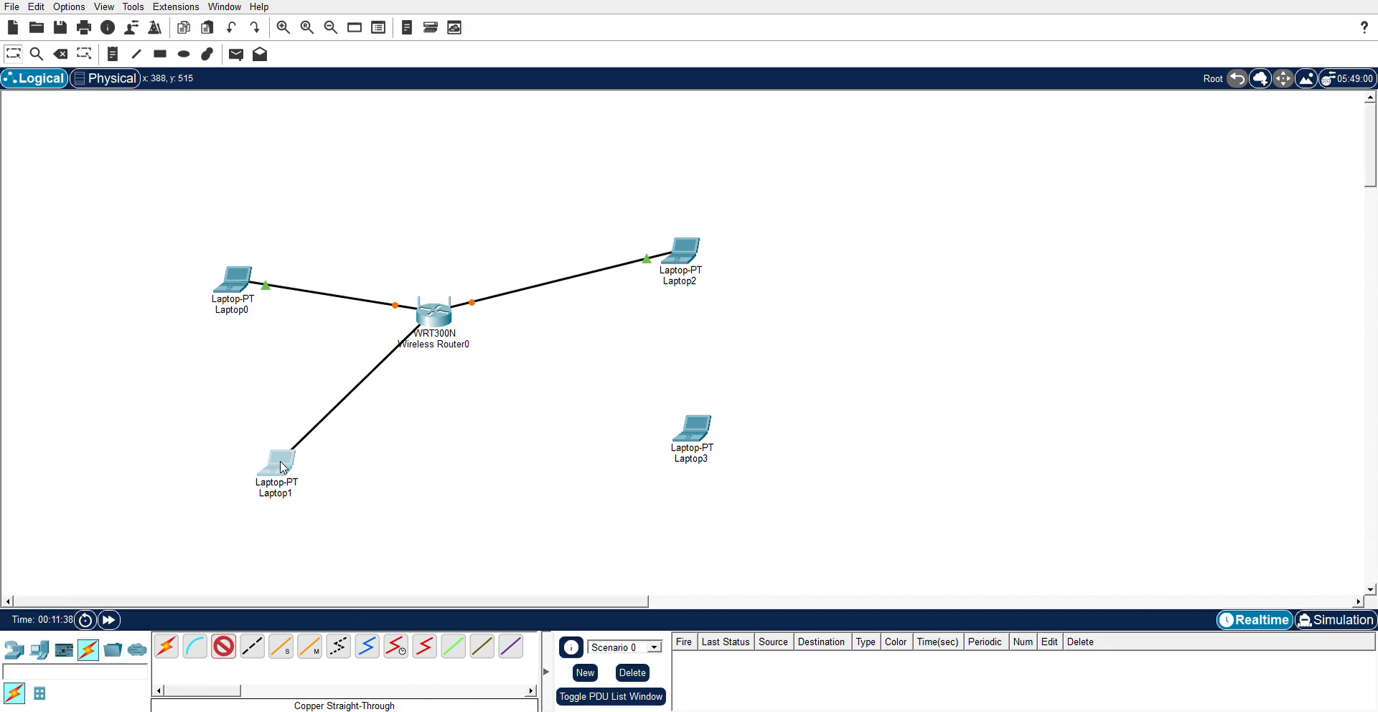
pyautogui.click(435, 314)
pyautogui.click(692, 429)
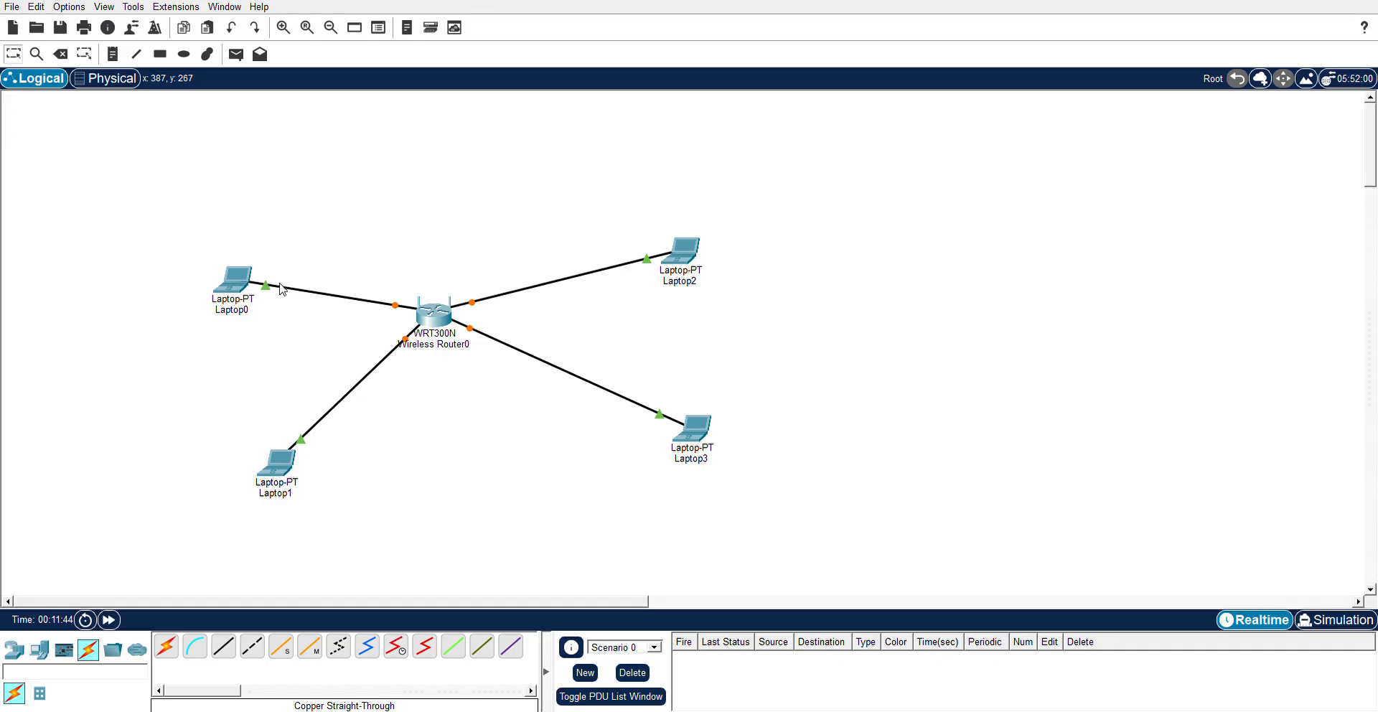
# - Move Laptop0 up-right and Laptop2 up-left, closer around the router
pyautogui.moveTo(237, 283); pyautogui.dragTo(319, 219)
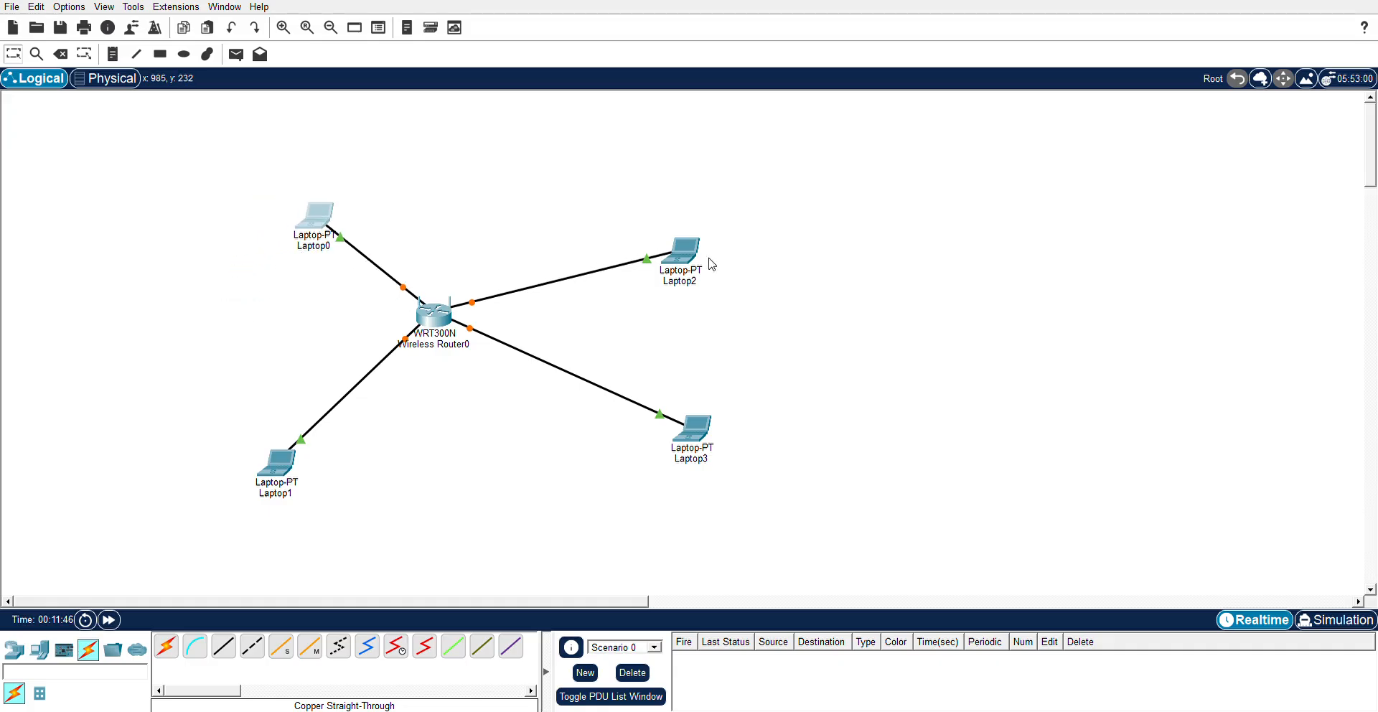
pyautogui.moveTo(692, 255); pyautogui.dragTo(607, 187)
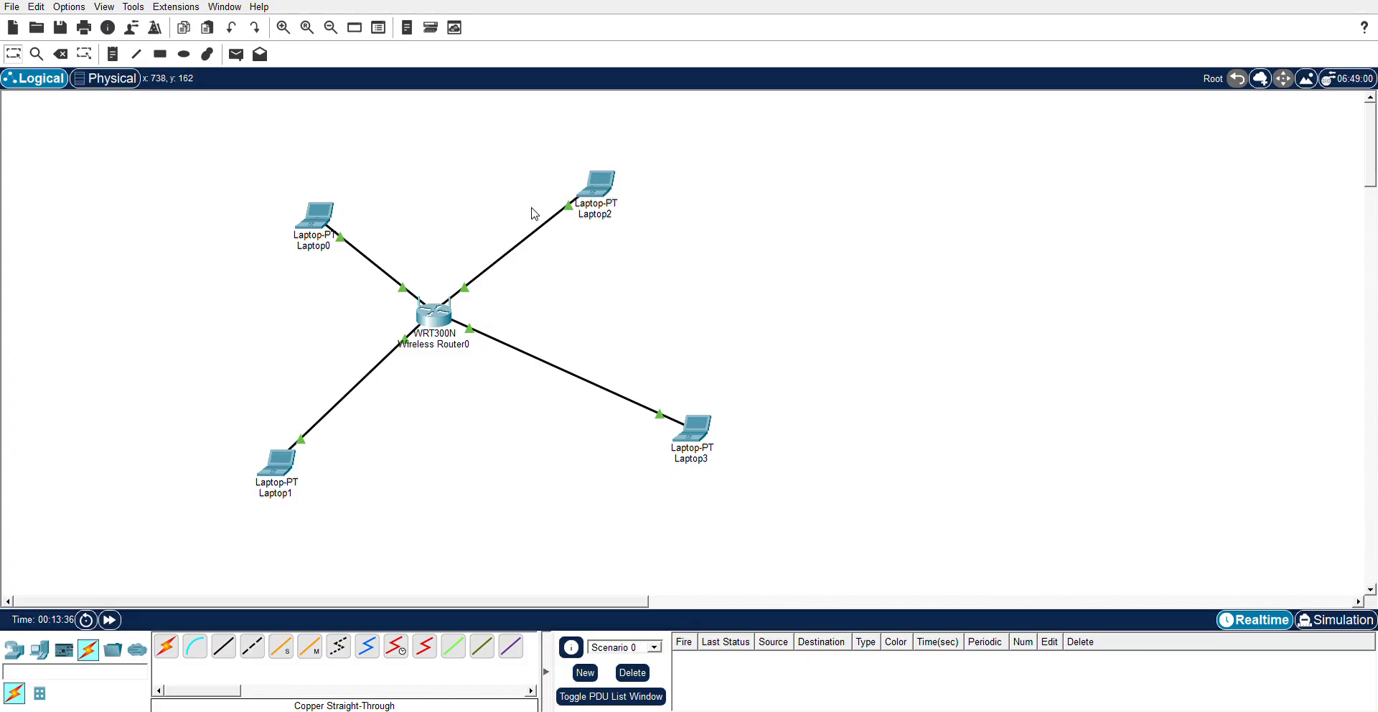
# - View Laptop0's and Laptop1's device windows, nudge Laptop0 slightly up-right, and select Laptop3
pyautogui.click(327, 221)
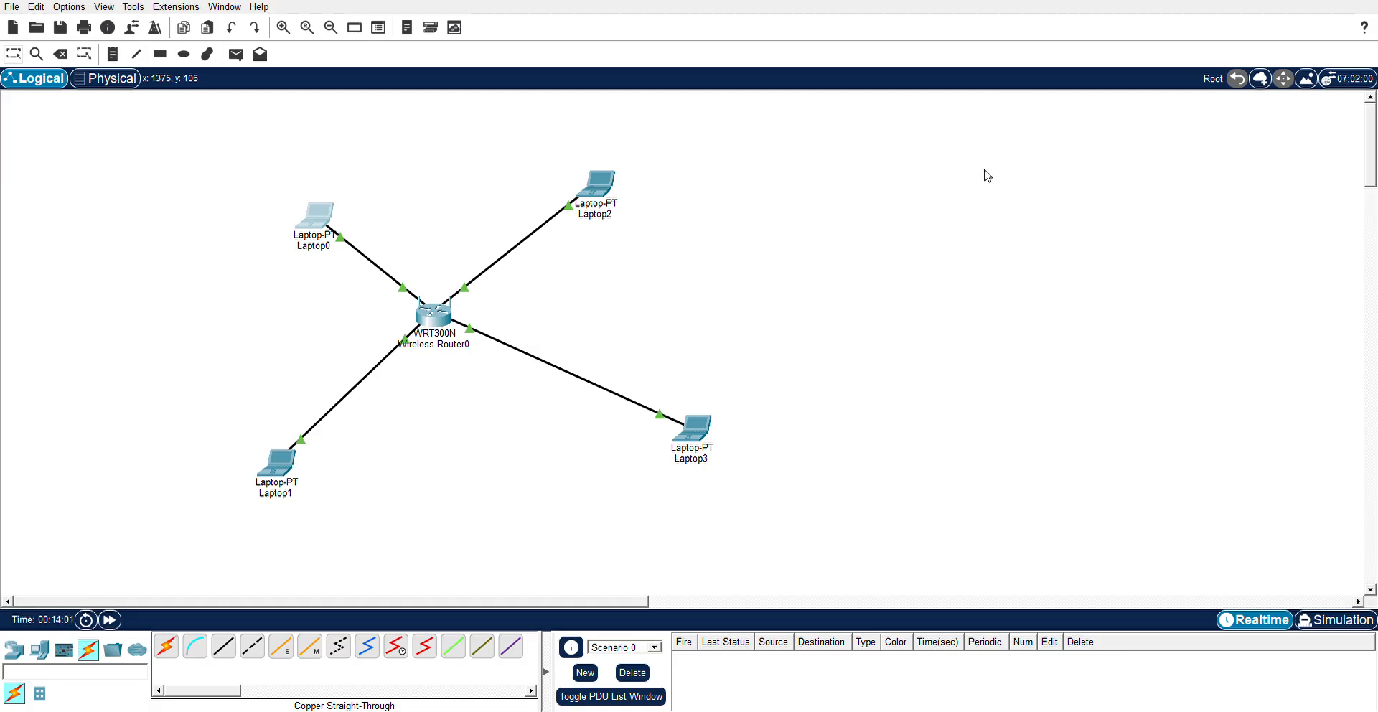
pyautogui.click(279, 469)
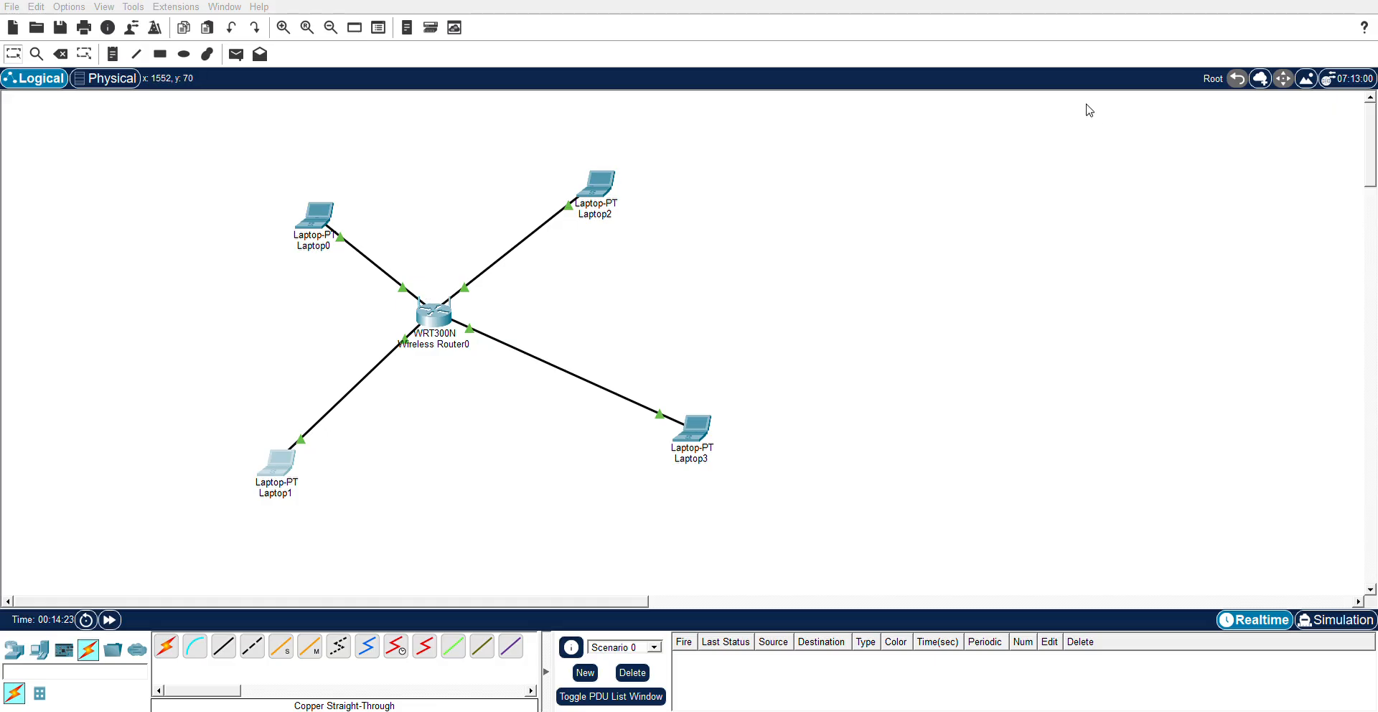
pyautogui.moveTo(332, 212)
pyautogui.mouseDown()
pyautogui.moveTo(332, 176)
pyautogui.moveTo(341, 200)
pyautogui.mouseUp()
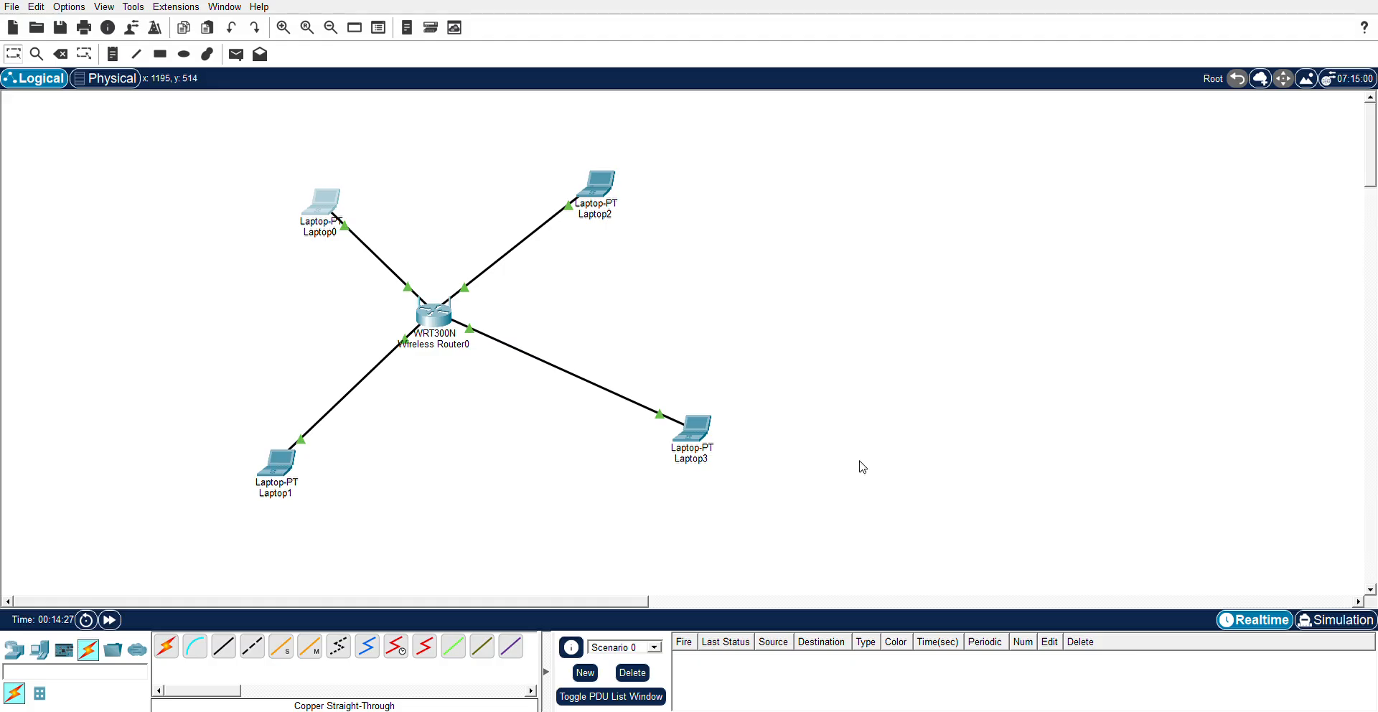
pyautogui.click(705, 423)
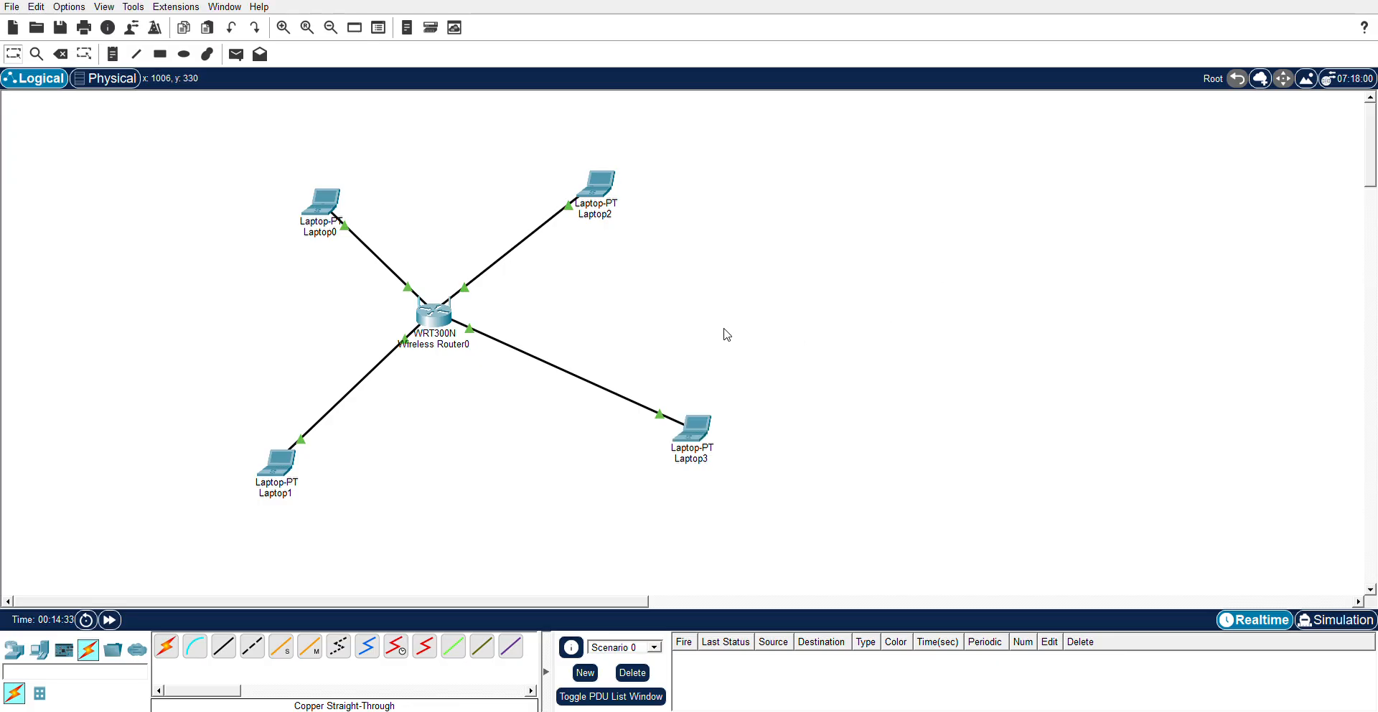
pyautogui.click(696, 433)
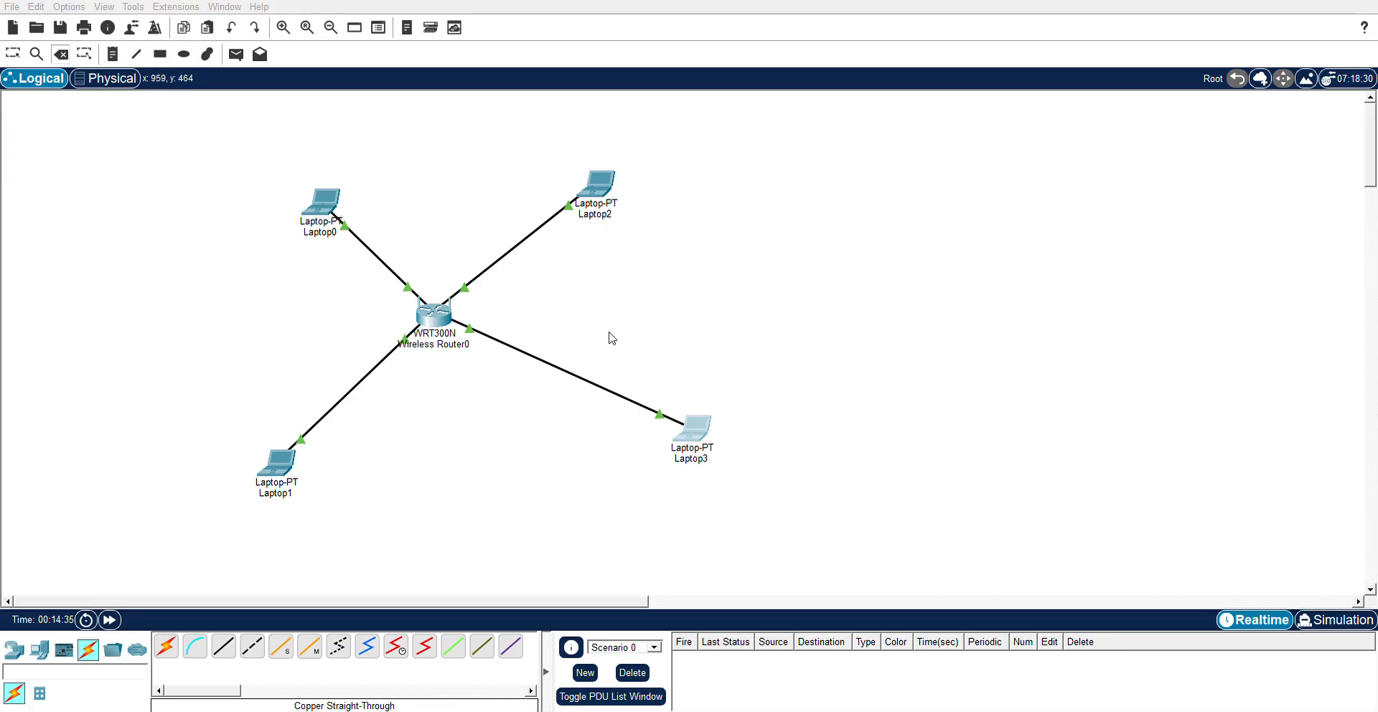
pyautogui.press('Delete')
pyautogui.click(37, 655)
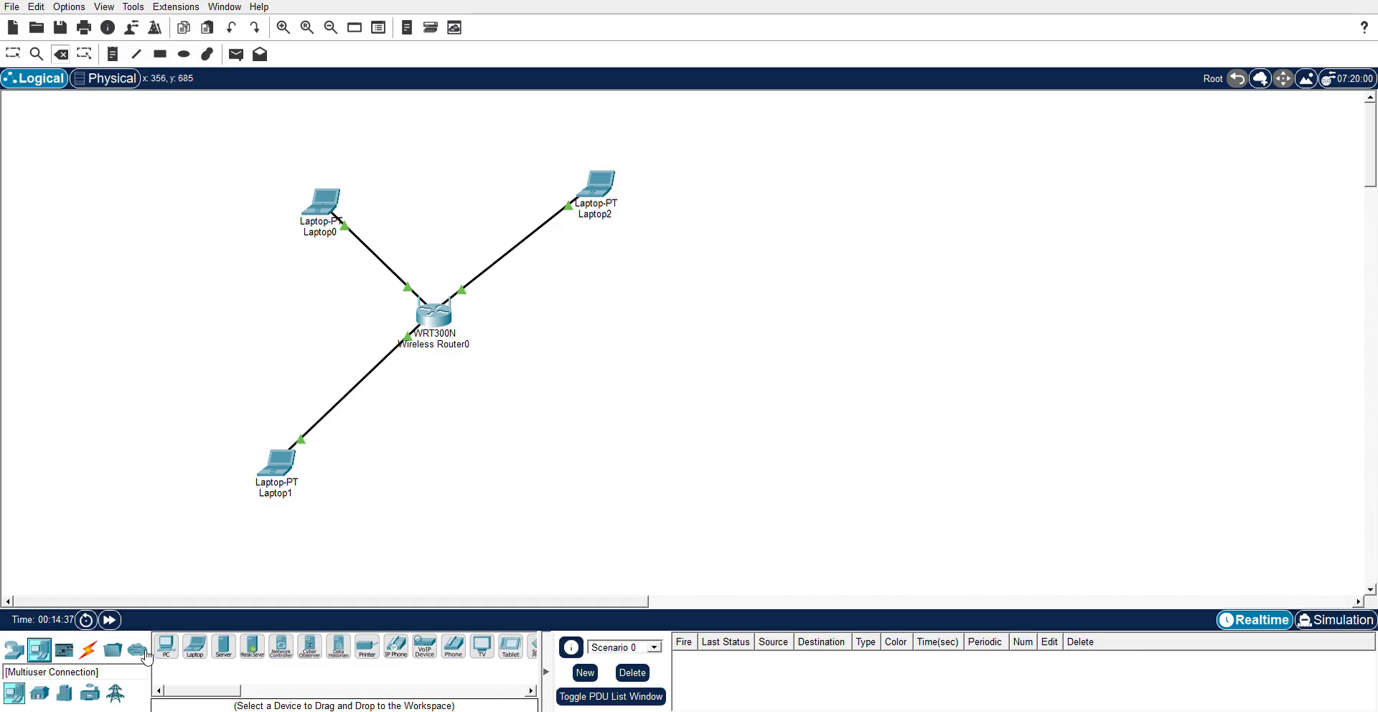
pyautogui.moveTo(224, 645); pyautogui.dragTo(638, 350)
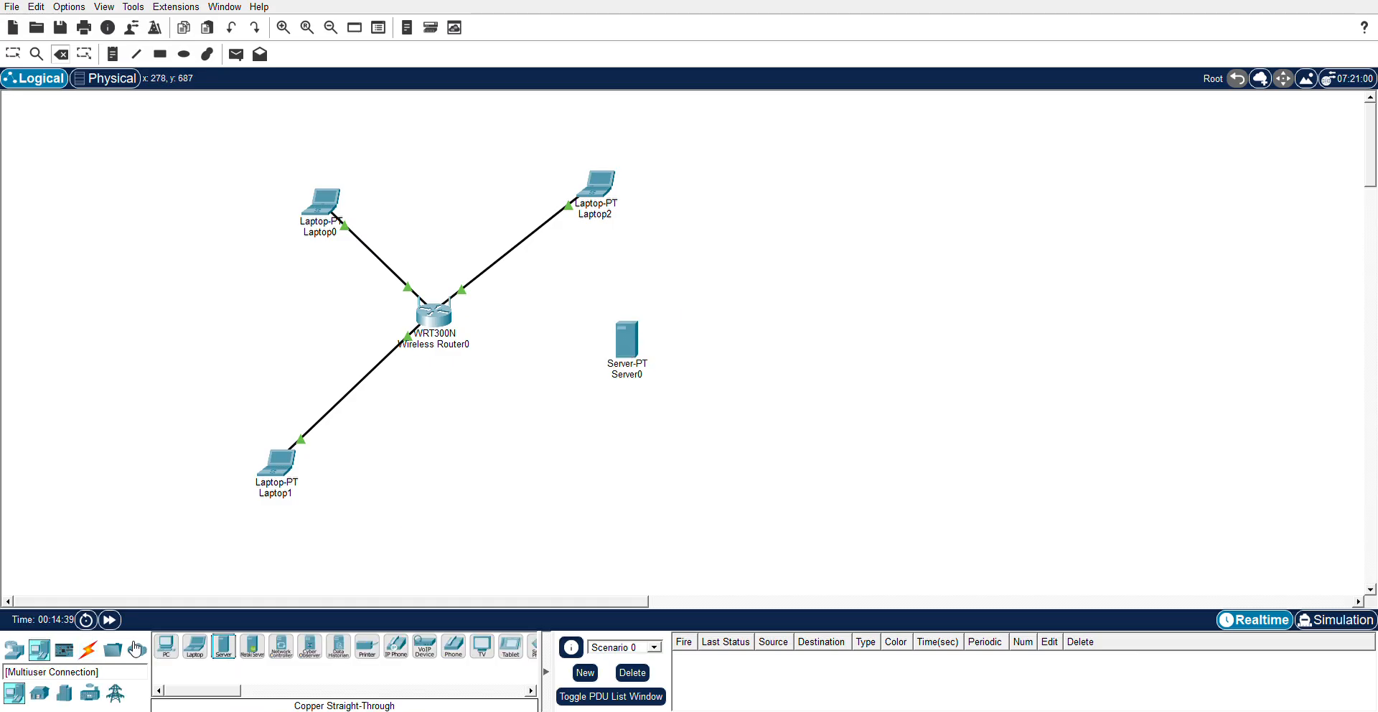
pyautogui.click(88, 649)
pyautogui.click(237, 648)
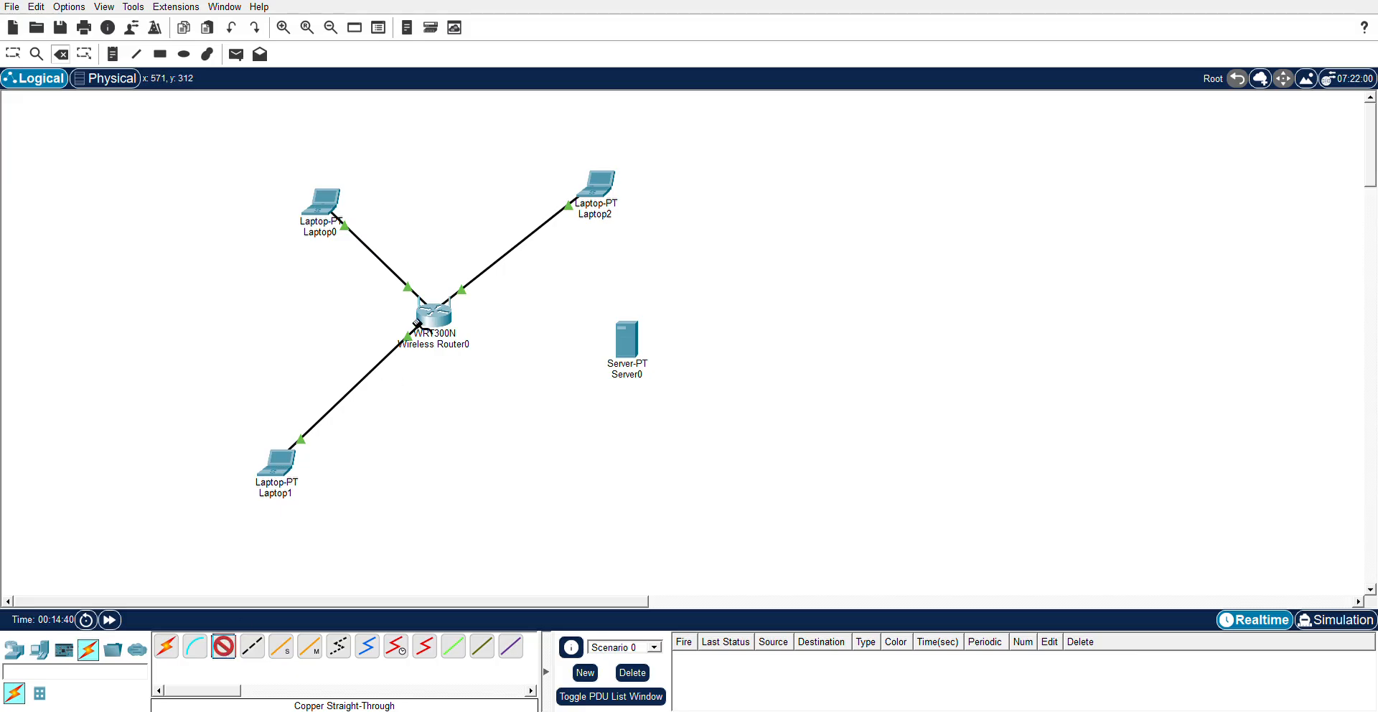
pyautogui.click(632, 343)
pyautogui.moveTo(633, 343); pyautogui.dragTo(681, 362)
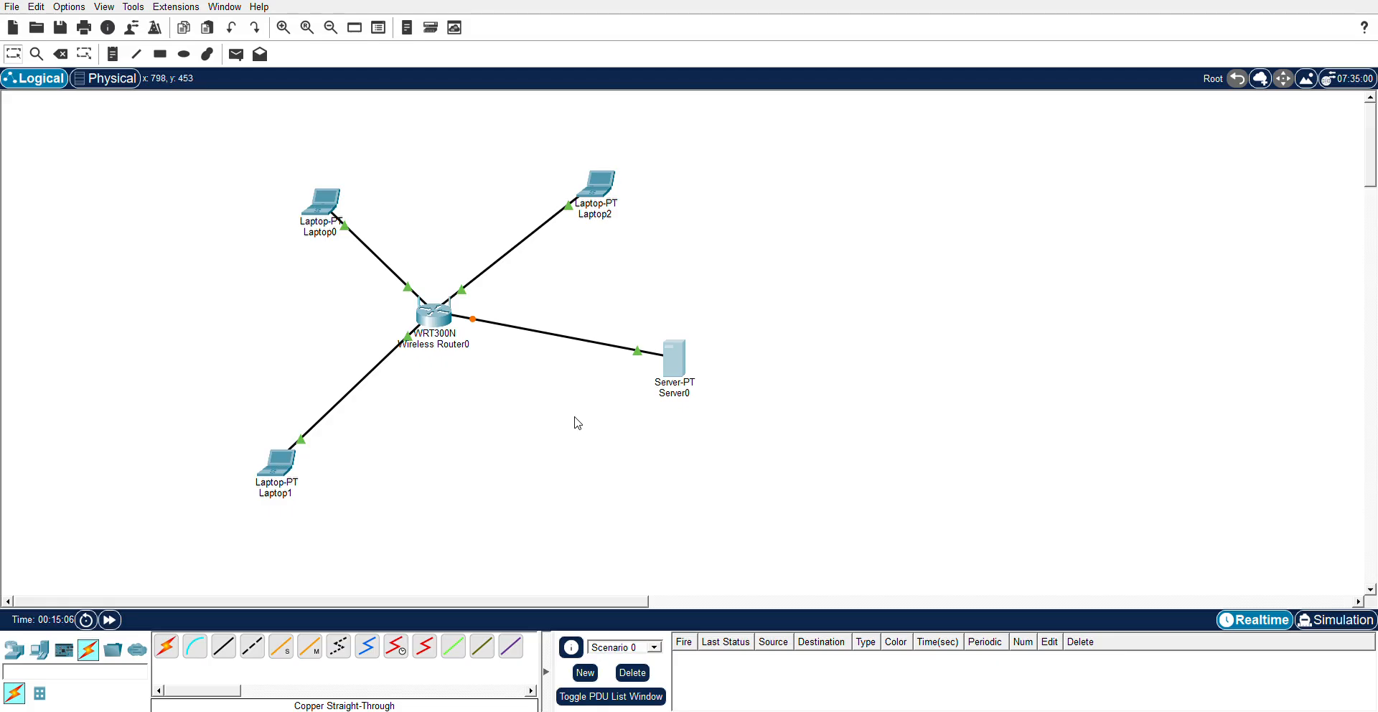
pyautogui.click(110, 620)
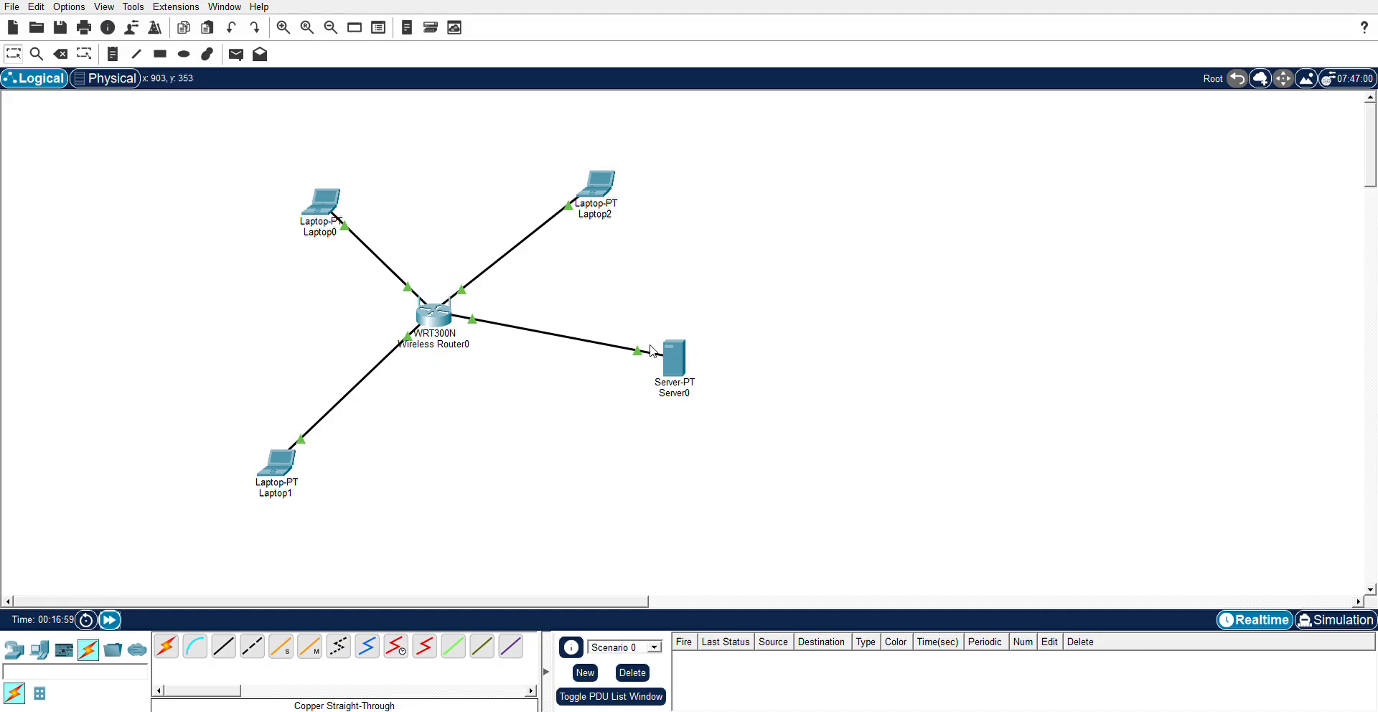
pyautogui.click(606, 190)
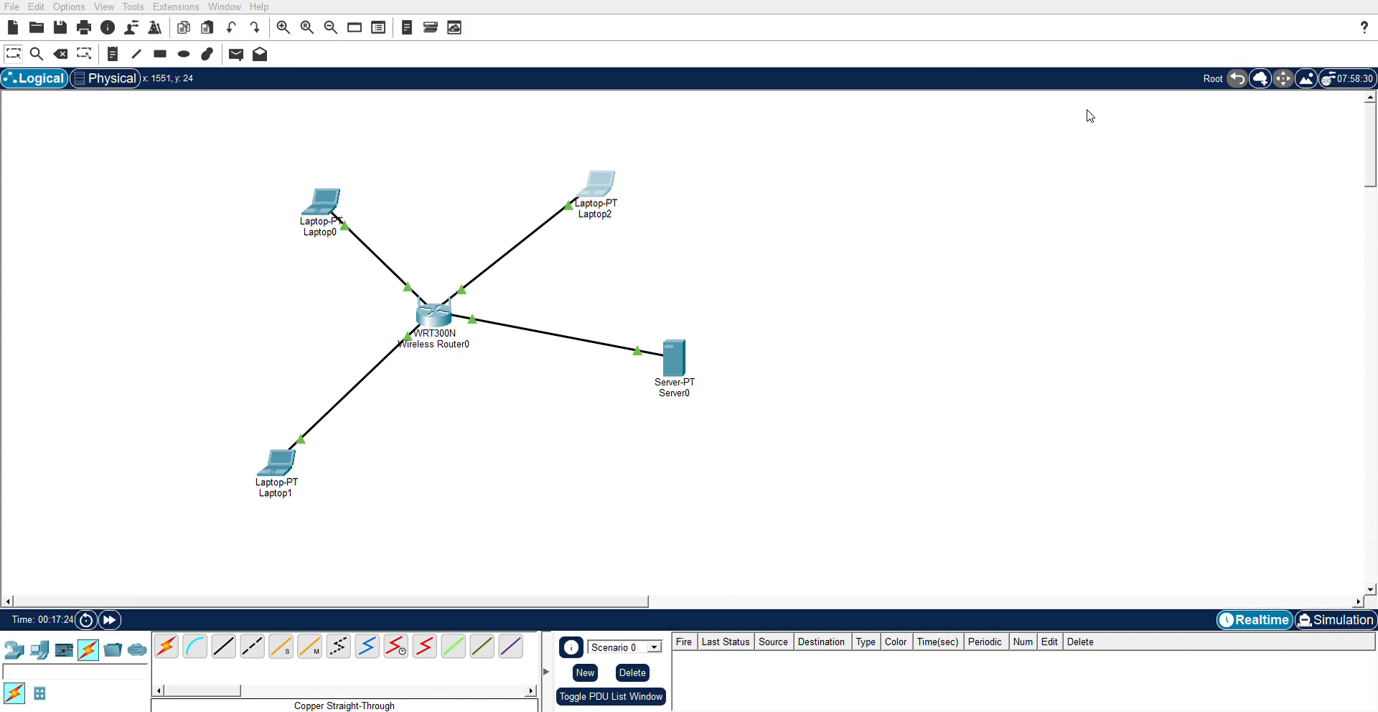
# - Move Laptop1 level with the router and place Smartphone0 below it, slightly lower right
pyautogui.moveTo(274, 455); pyautogui.dragTo(249, 352)
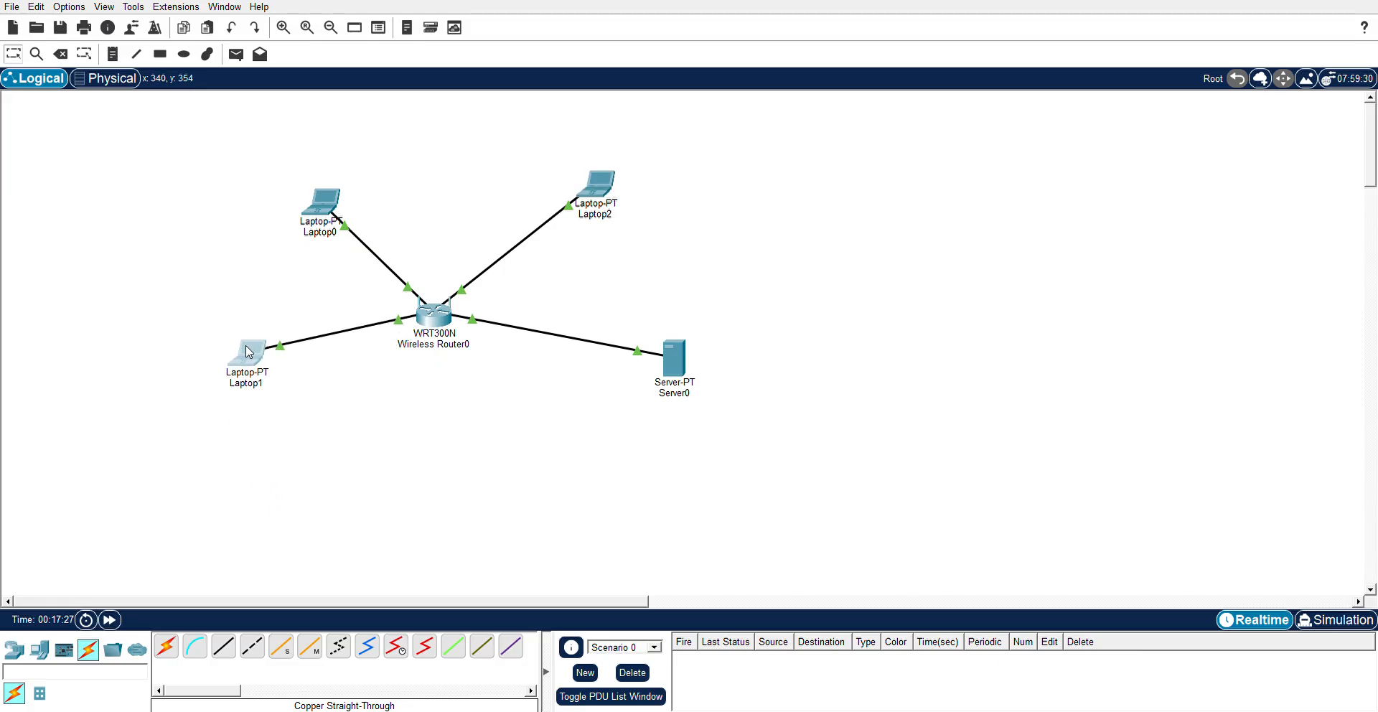
pyautogui.click(40, 650)
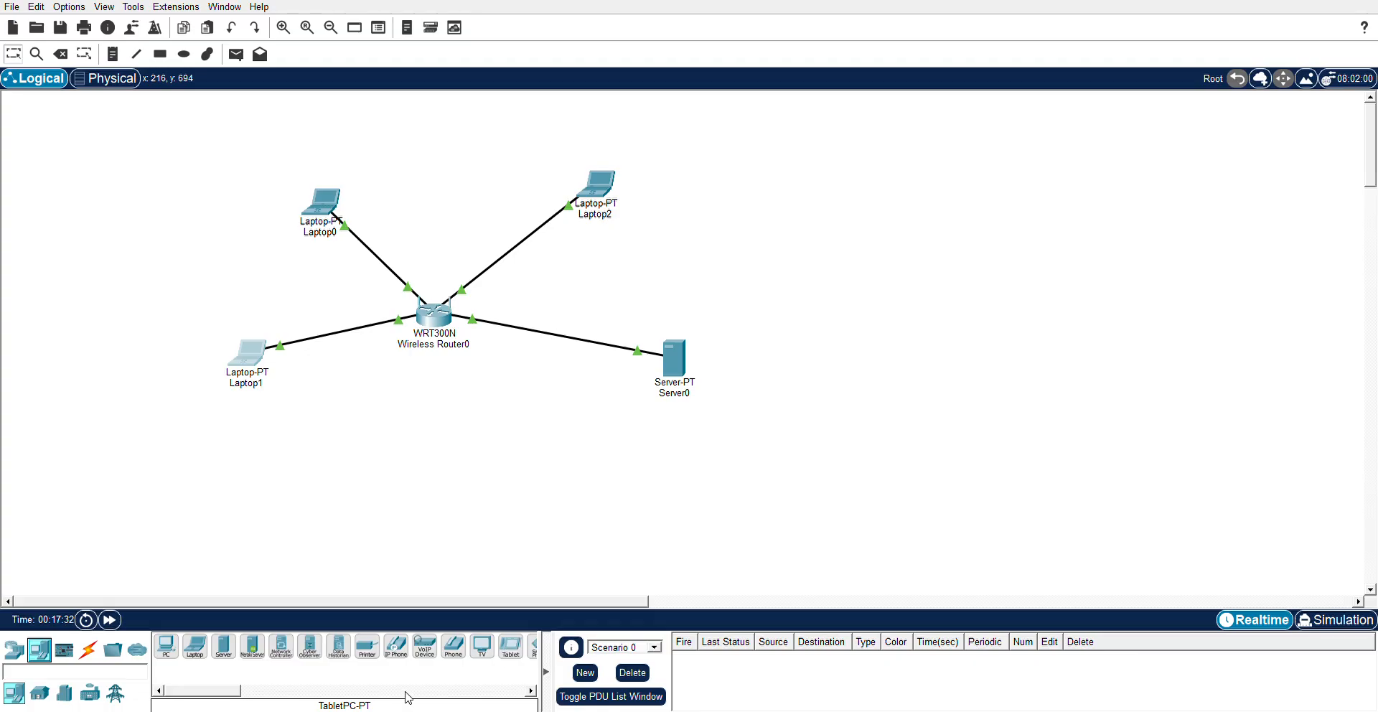
pyautogui.moveTo(234, 690); pyautogui.dragTo(260, 691)
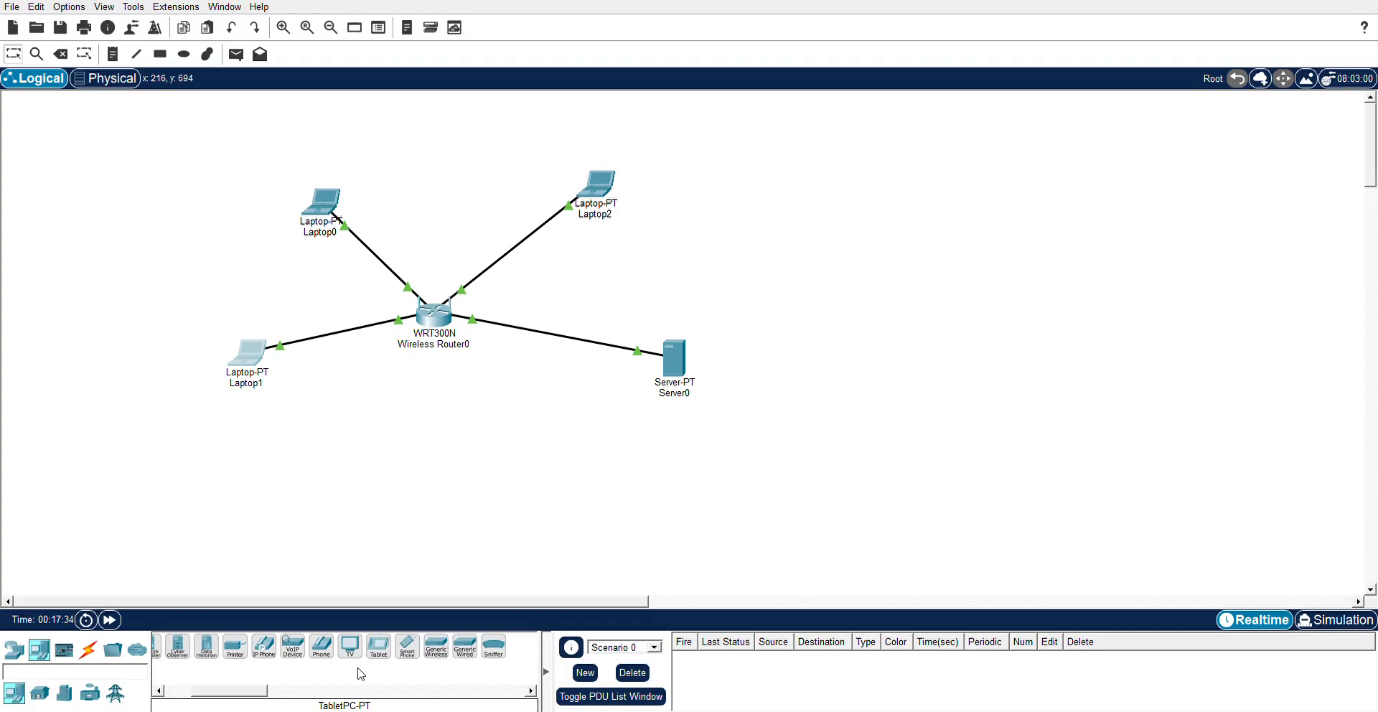
pyautogui.moveTo(413, 660); pyautogui.dragTo(255, 462)
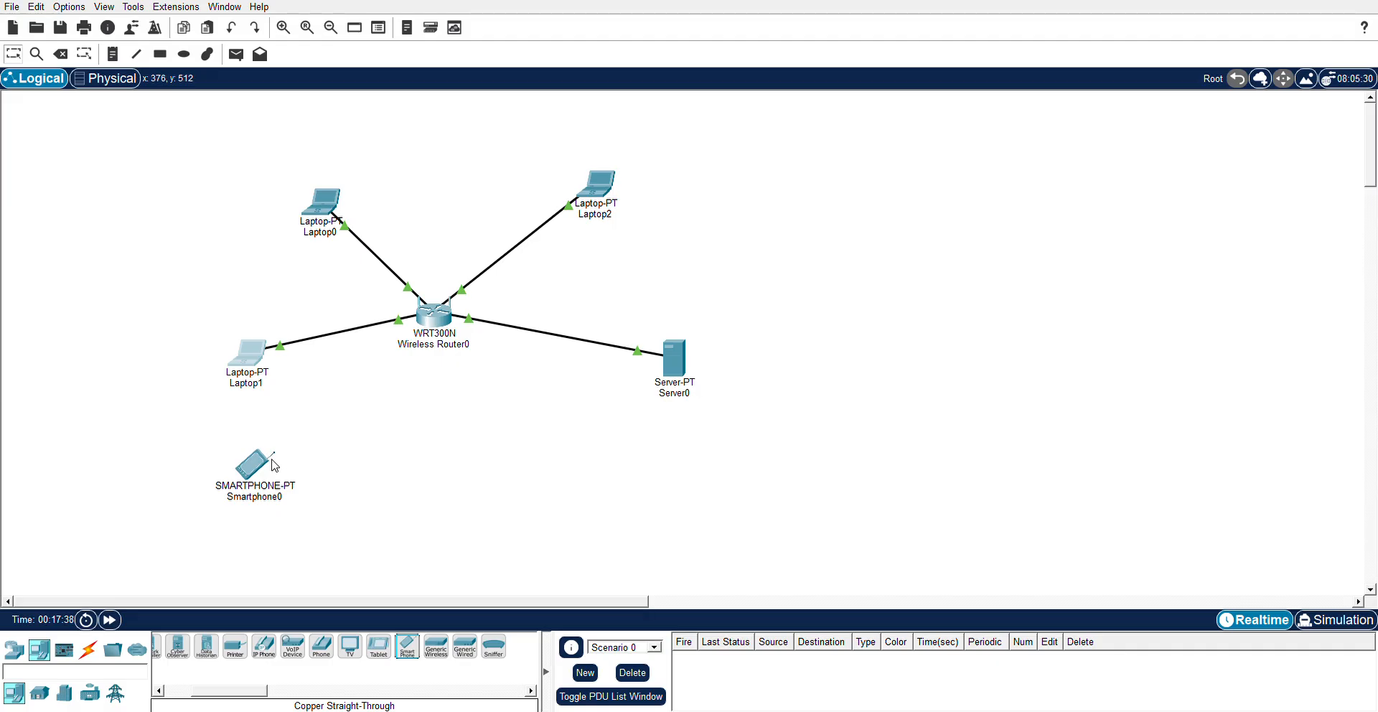
pyautogui.moveTo(253, 466); pyautogui.dragTo(294, 503)
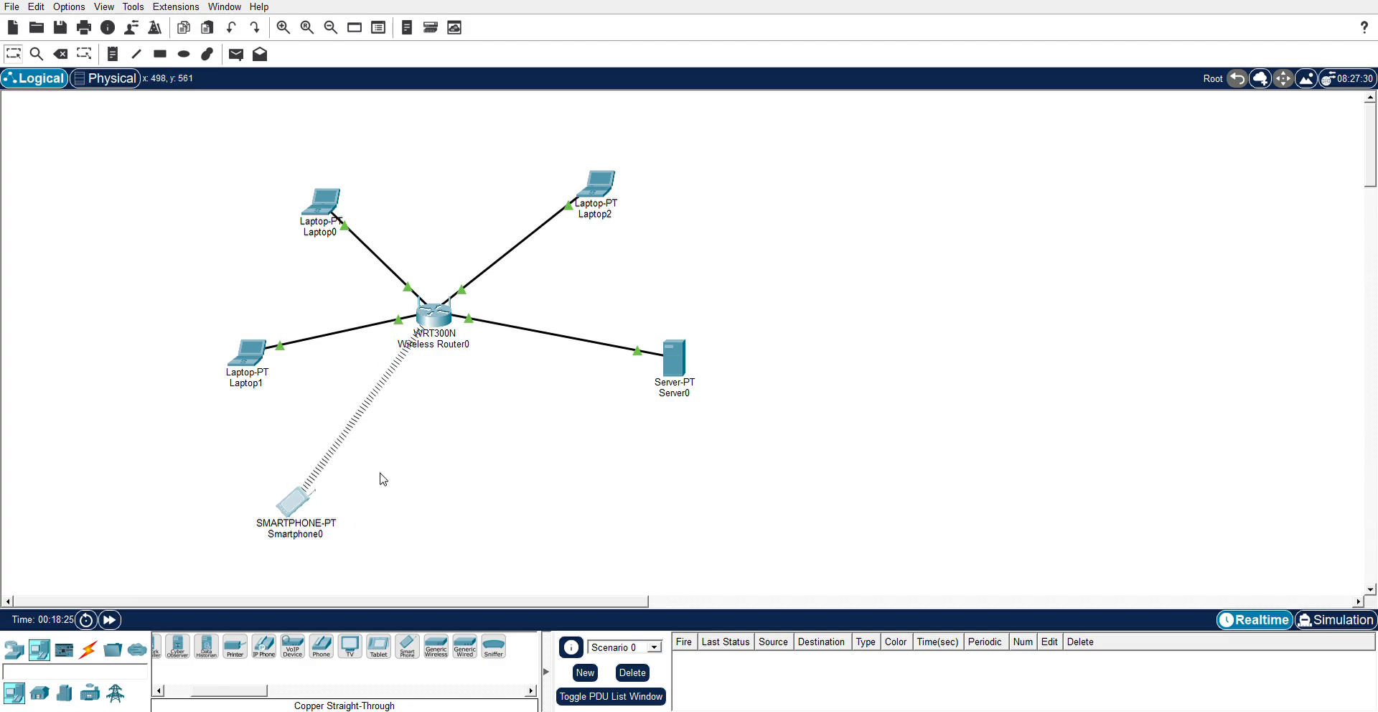
# - Move Smartphone0 up and right, closer to the WRT300N router
pyautogui.moveTo(274, 506); pyautogui.dragTo(348, 480)
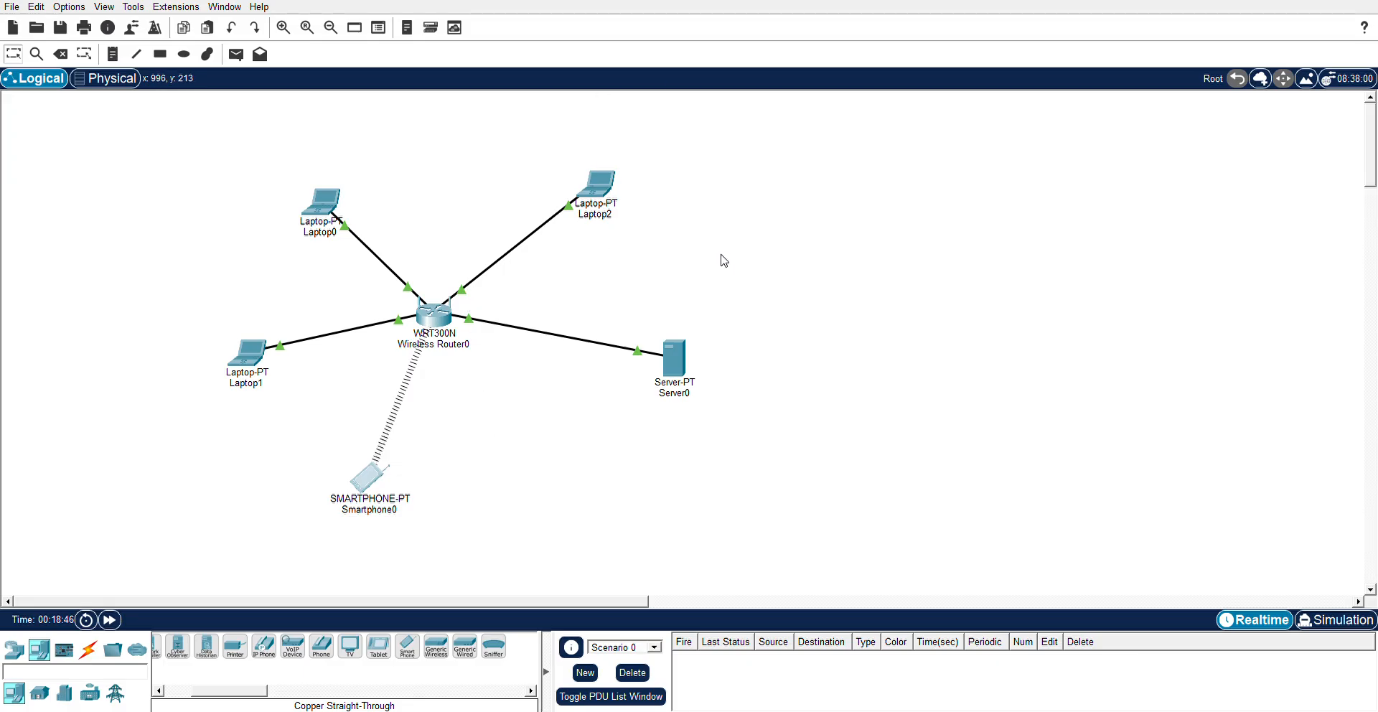
# - Open Laptop2's configuration window and change its settings so Smartphone0 loses its wireless link
pyautogui.click(599, 183)
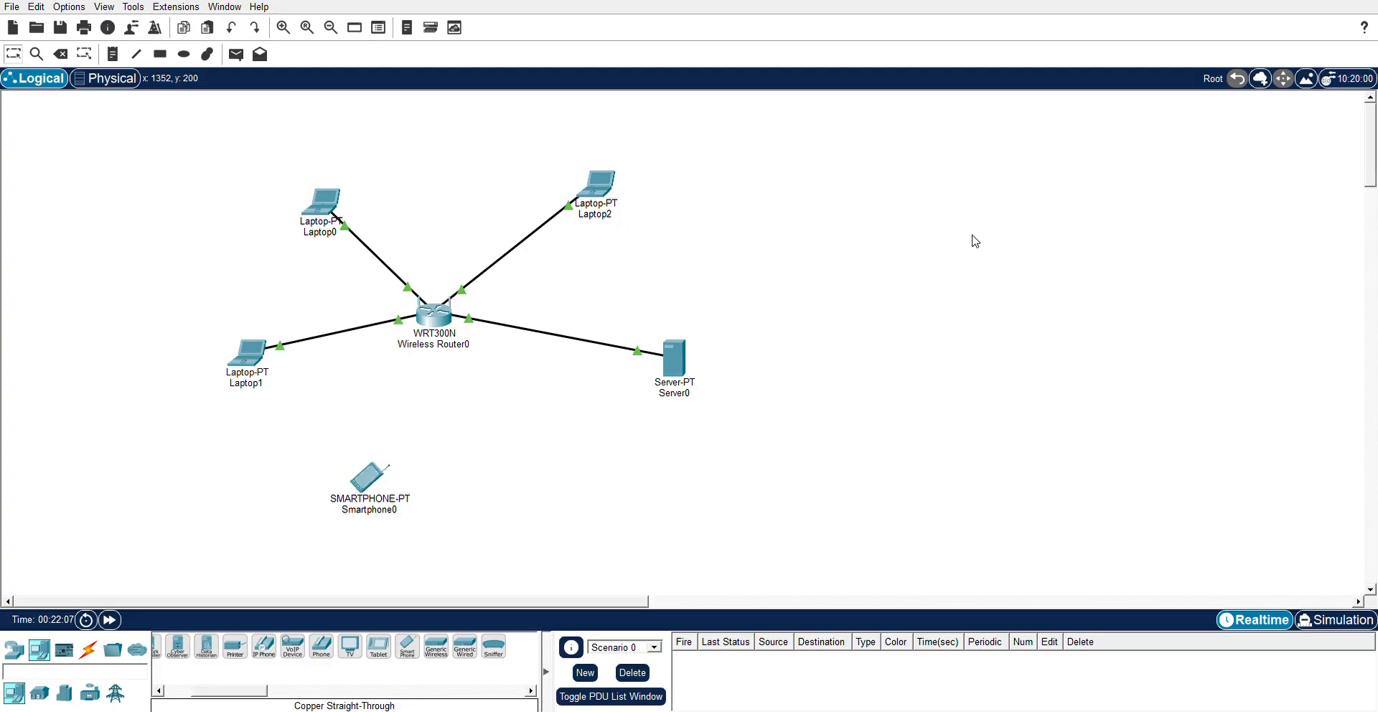
# - Advance the simulation time and add Laptop4 to the right of Server0
pyautogui.click(114, 622)
pyautogui.click(119, 623)
pyautogui.click(119, 622)
pyautogui.click(119, 622)
pyautogui.scroll(3, 237, 664)
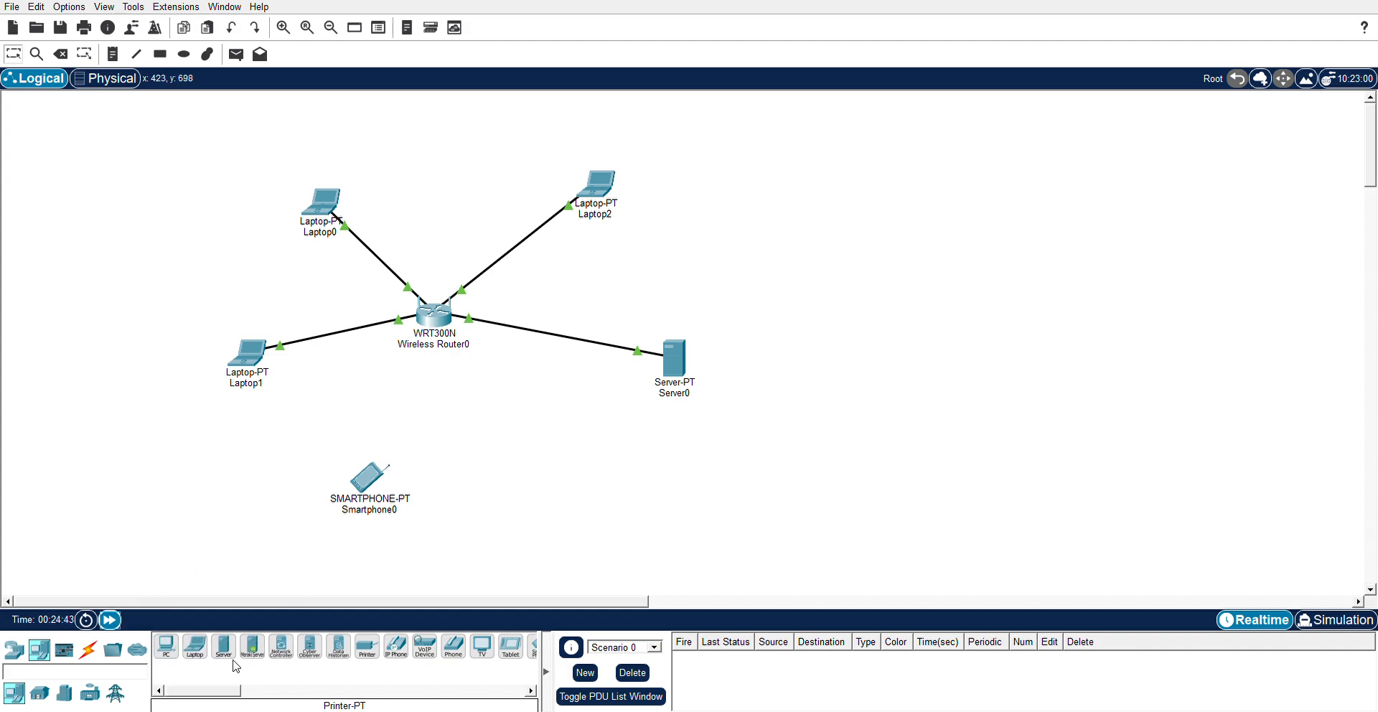
pyautogui.click(195, 645)
pyautogui.click(796, 367)
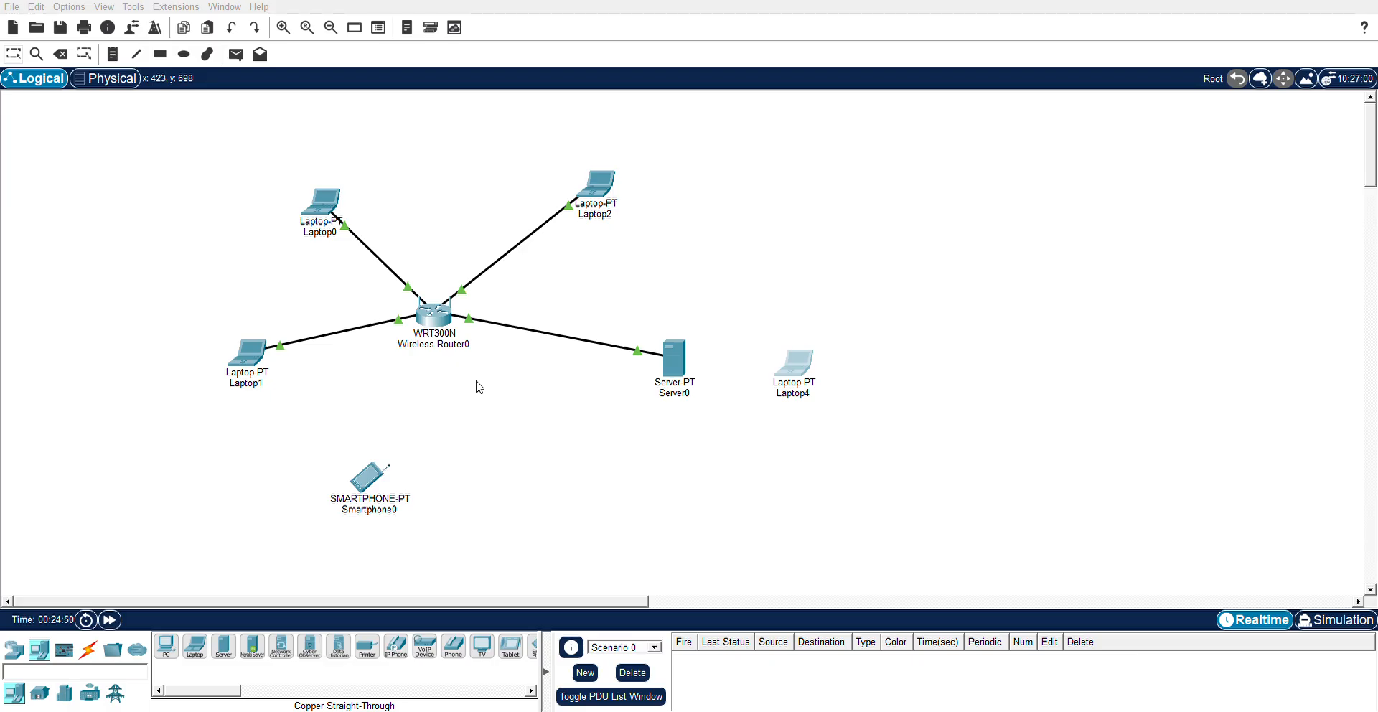
pyautogui.moveTo(593, 381); pyautogui.dragTo(622, 390)
pyautogui.moveTo(322, 154); pyautogui.dragTo(610, 390)
# - Open Laptop4's configuration window, then move Laptop4 up above Server0
pyautogui.click(801, 368)
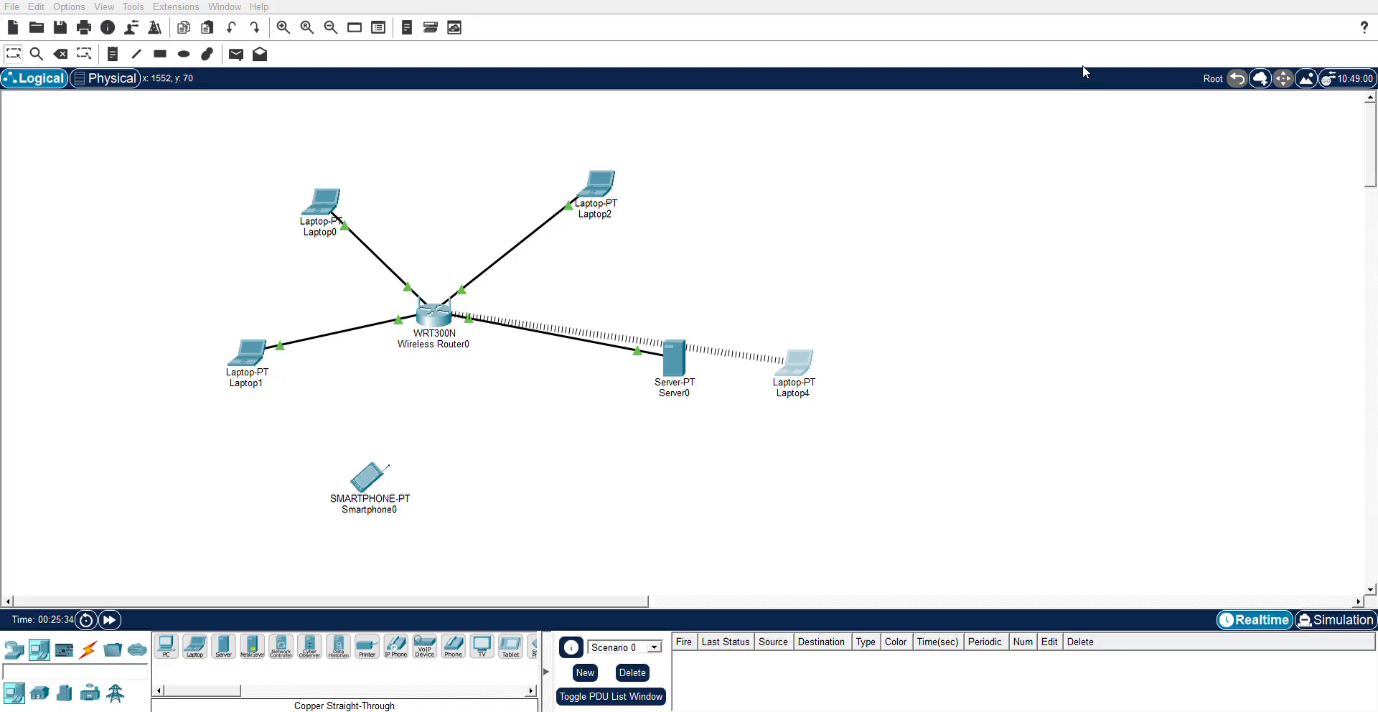
pyautogui.moveTo(793, 371); pyautogui.dragTo(786, 269)
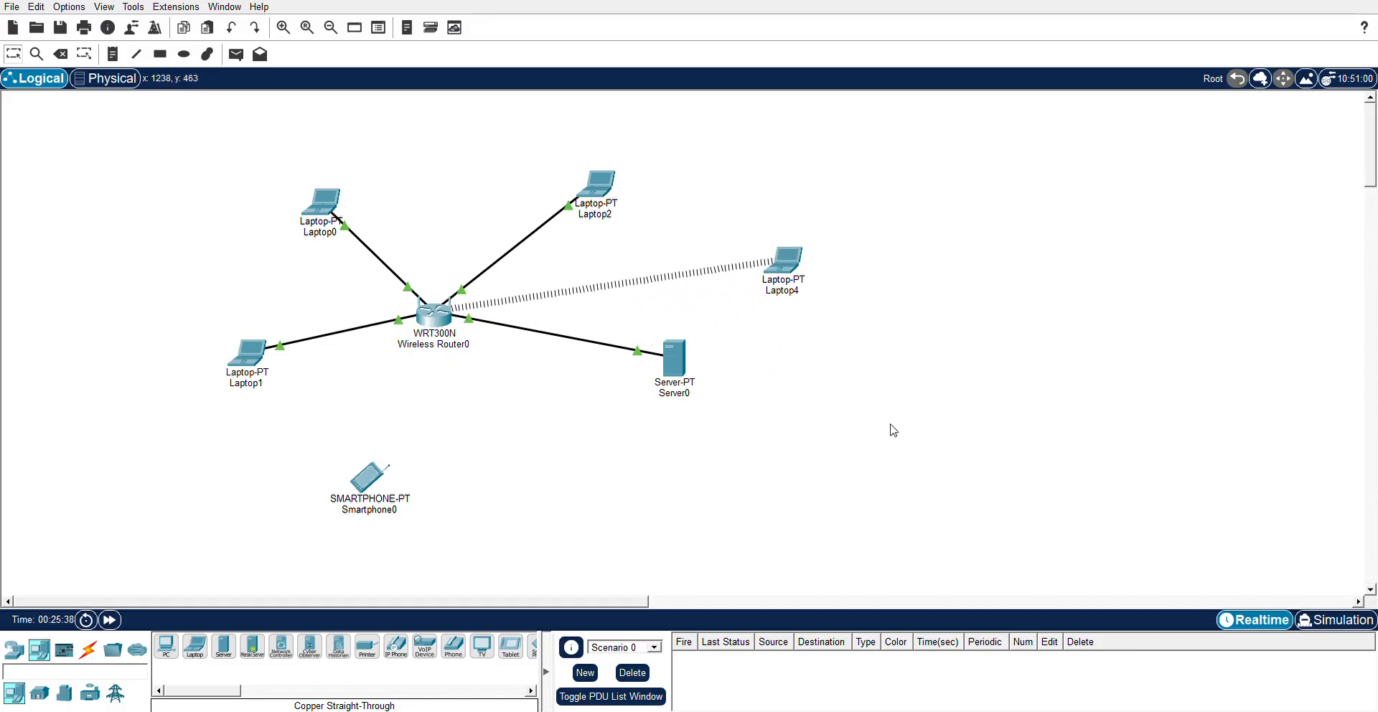
pyautogui.moveTo(790, 269); pyautogui.dragTo(790, 268)
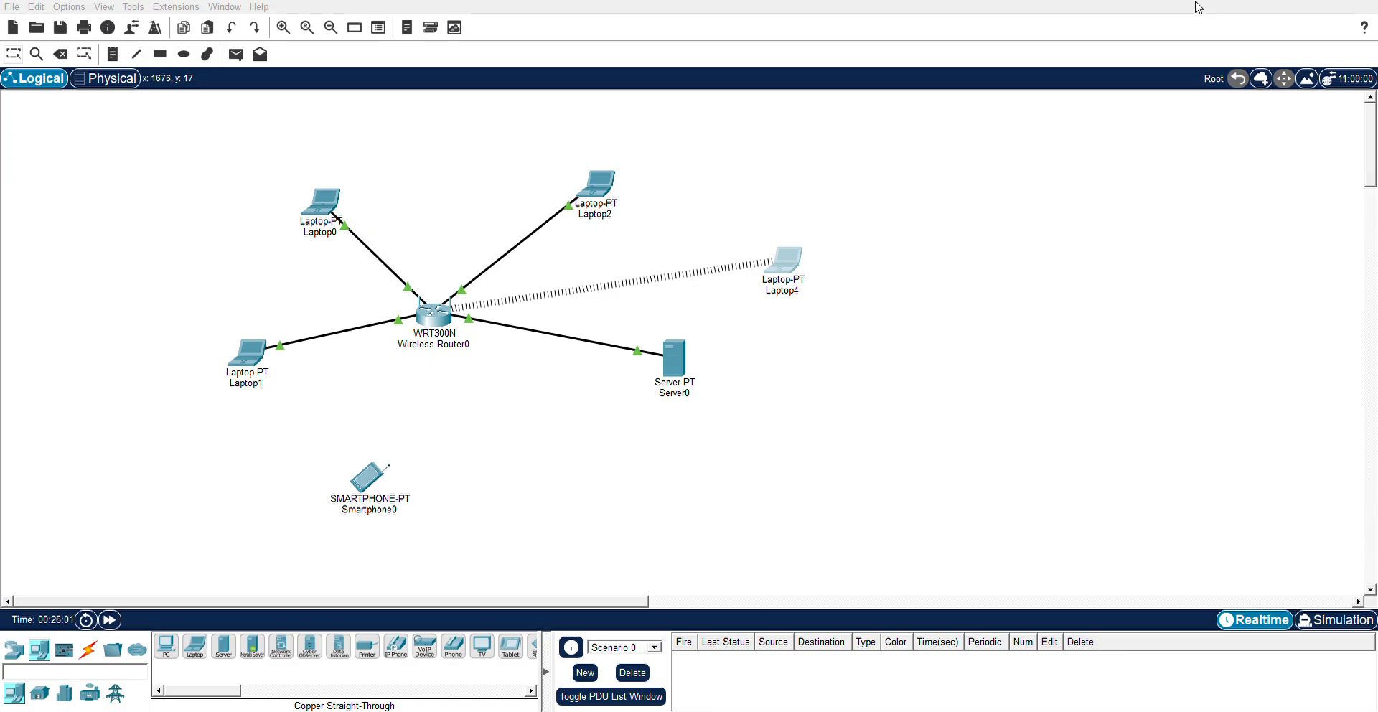
pyautogui.click(1089, 74)
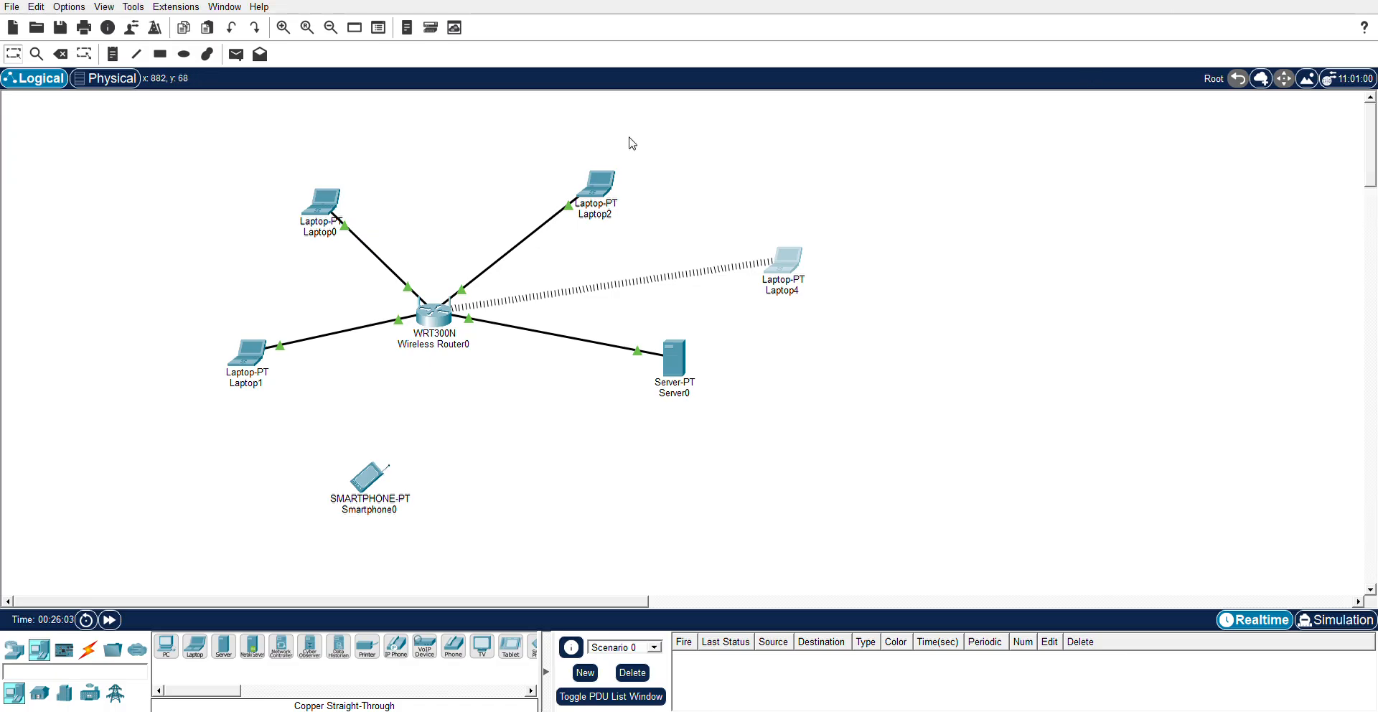